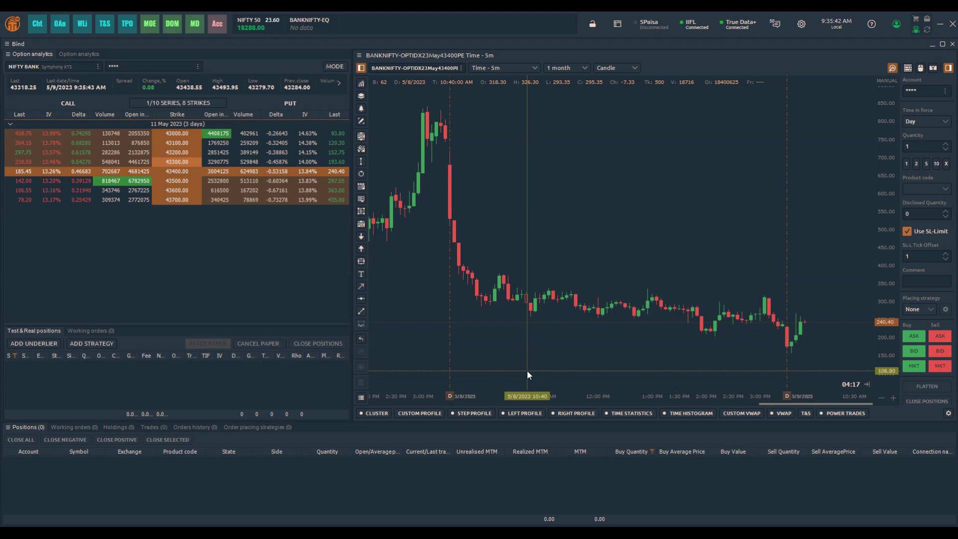
Switch the placing strategy to L-OCOP and keep Percentage pricing with 10% stop loss and take profit.
left_click(926, 310)
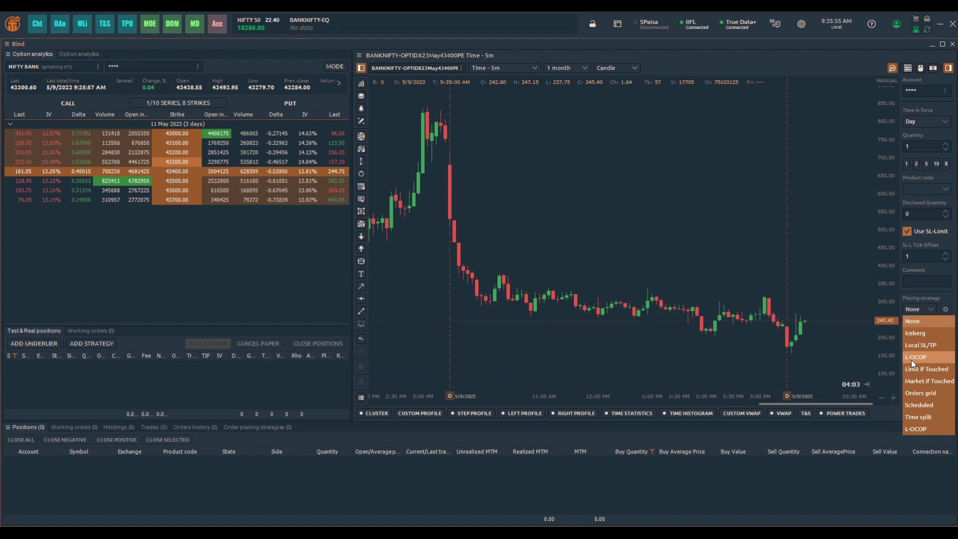
left_click(935, 312)
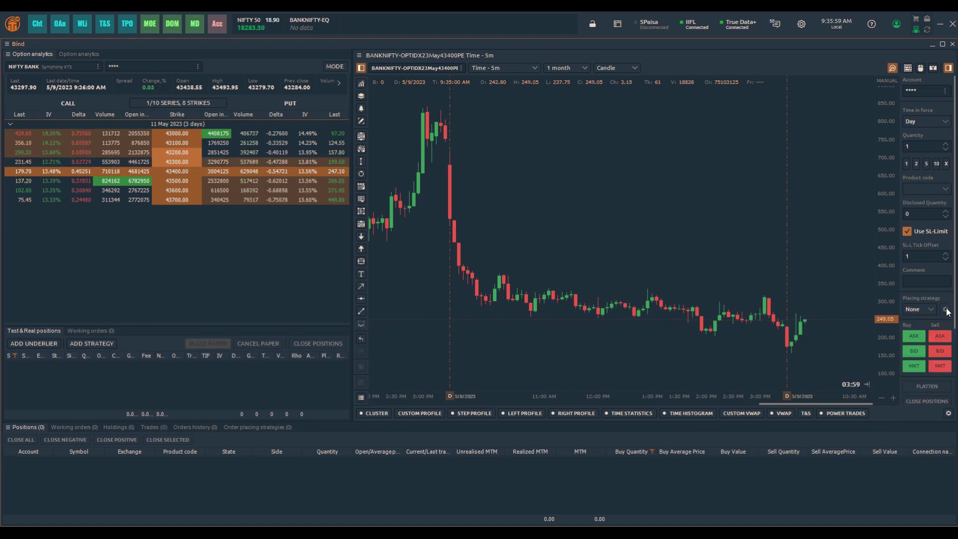
left_click(923, 311)
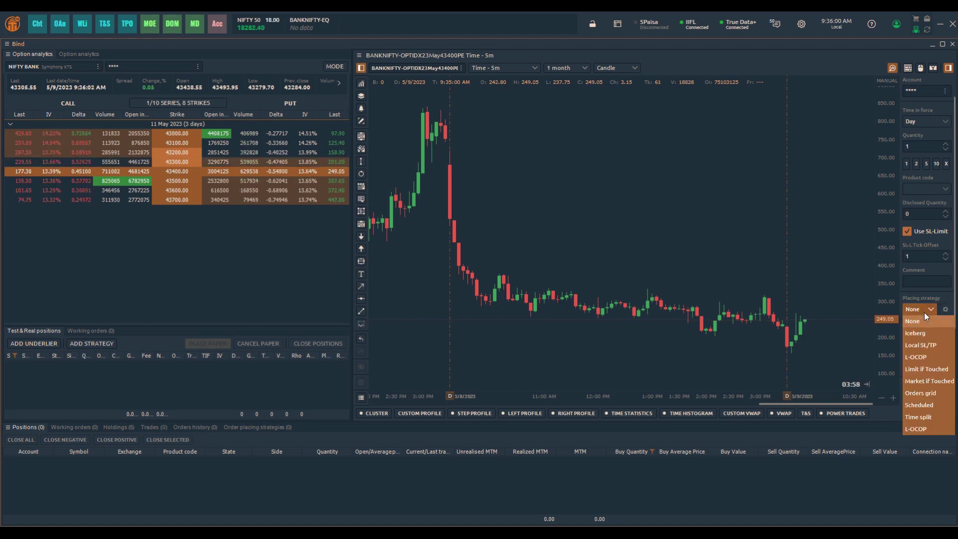
left_click(918, 356)
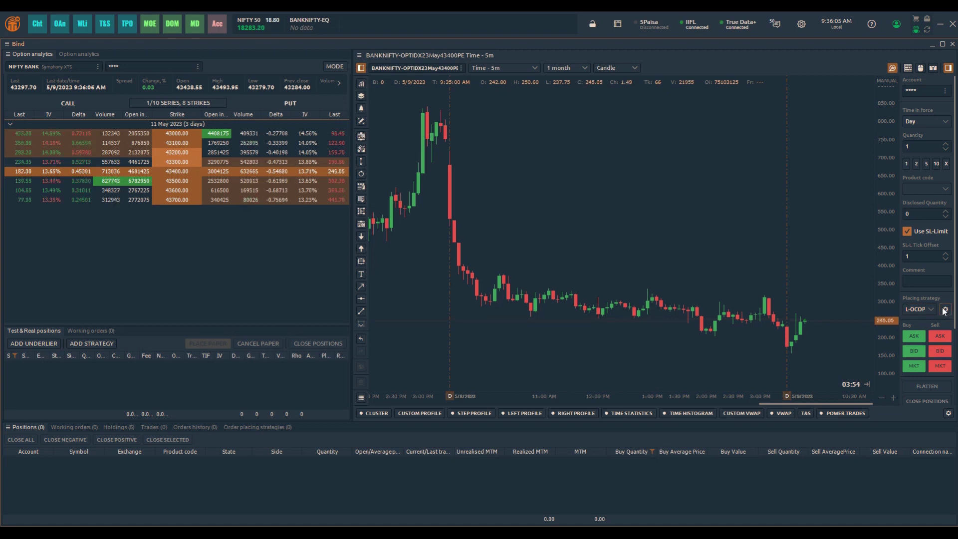
left_click(944, 310)
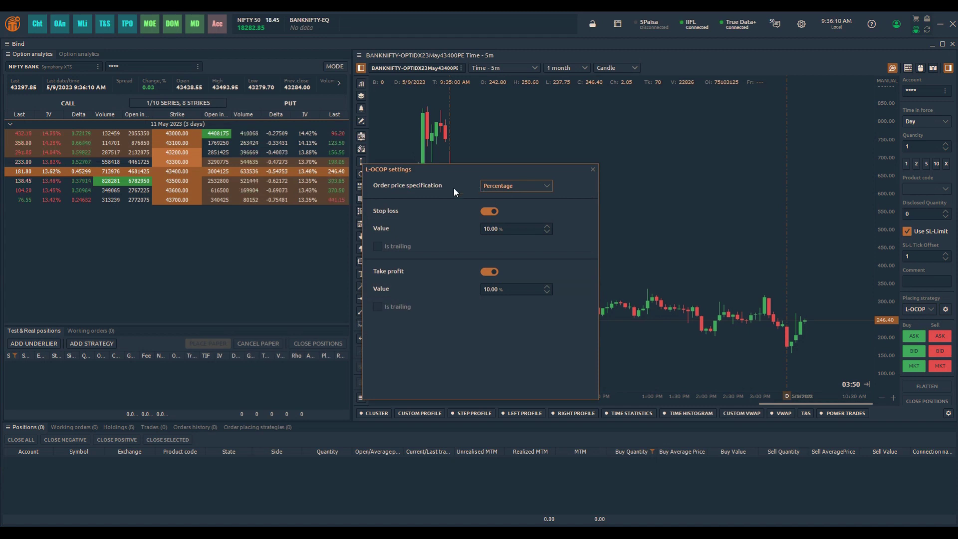
left_click(498, 185)
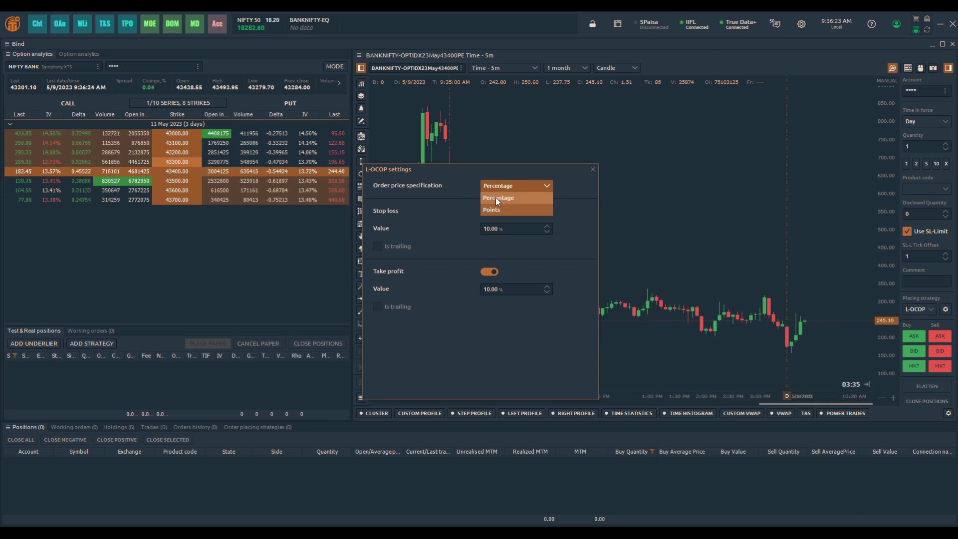
left_click(495, 196)
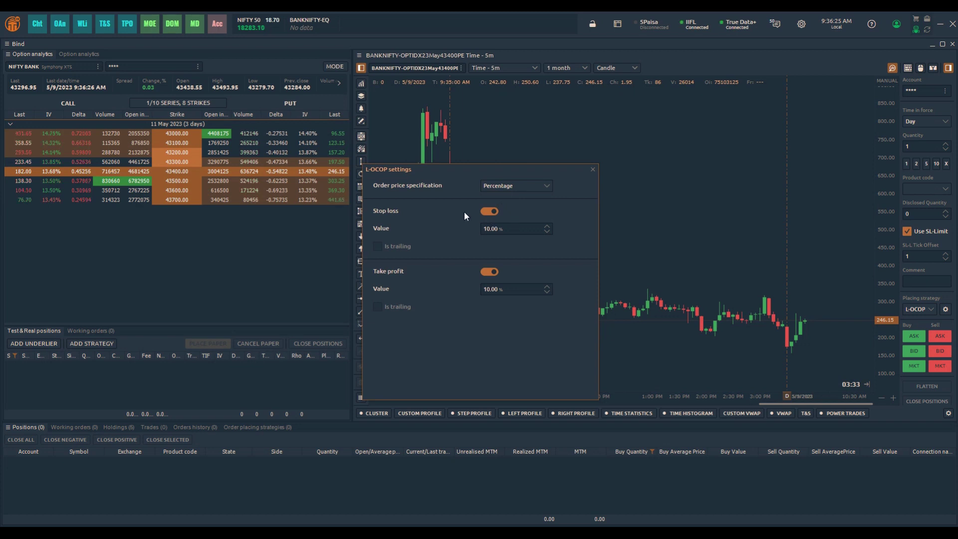
left_click(489, 227)
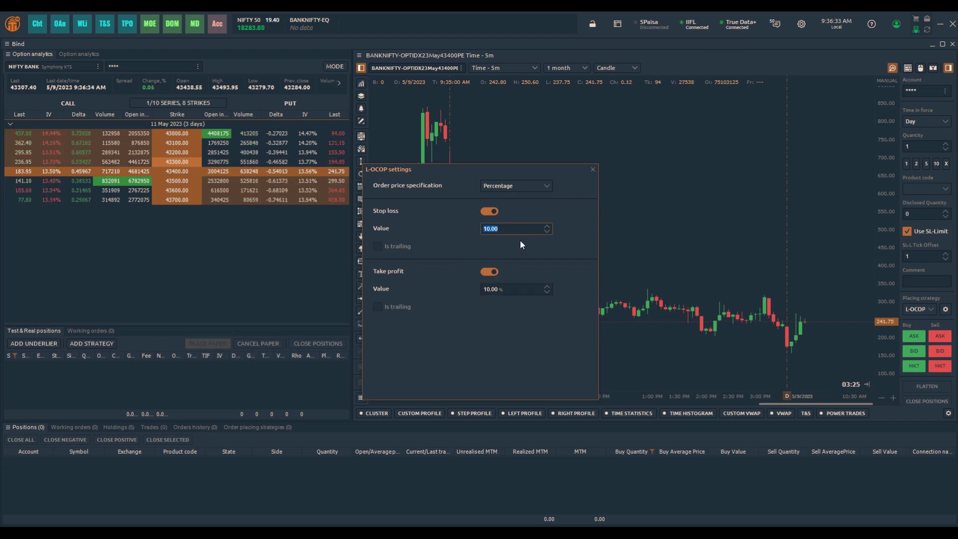
Close the L-OCOP settings and pan the chart to the BANKNIFTY 43400 PE long at 186.60.
left_click(592, 170)
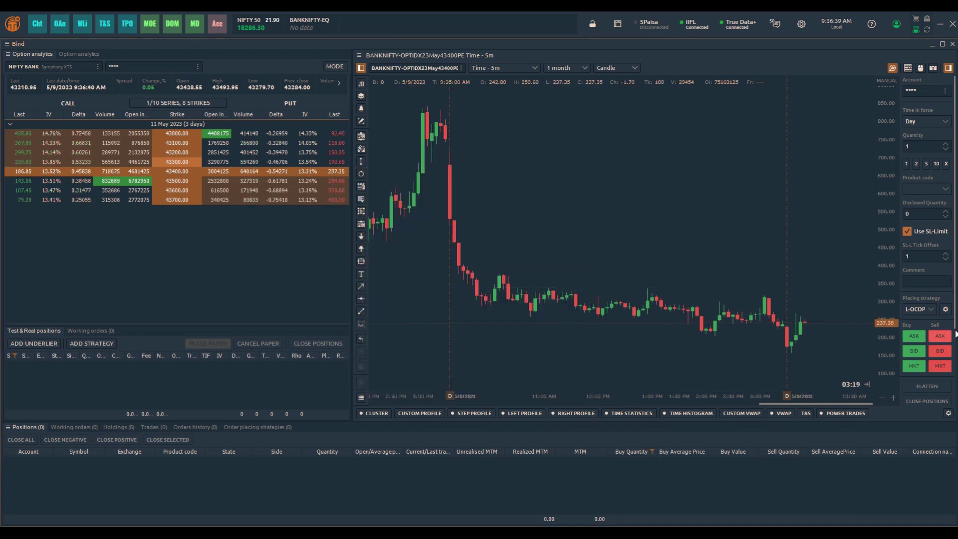
left_click(931, 308)
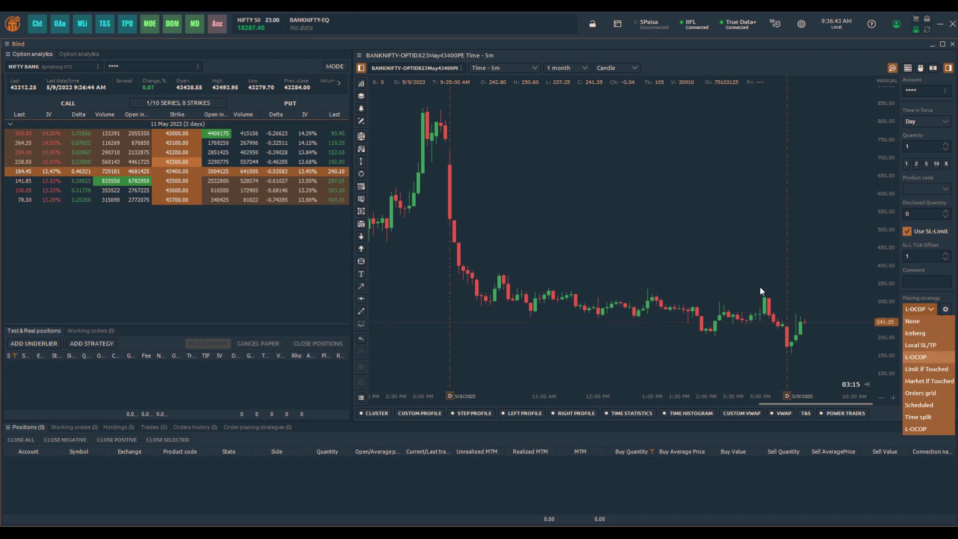
left_click_drag(750, 287, 741, 235)
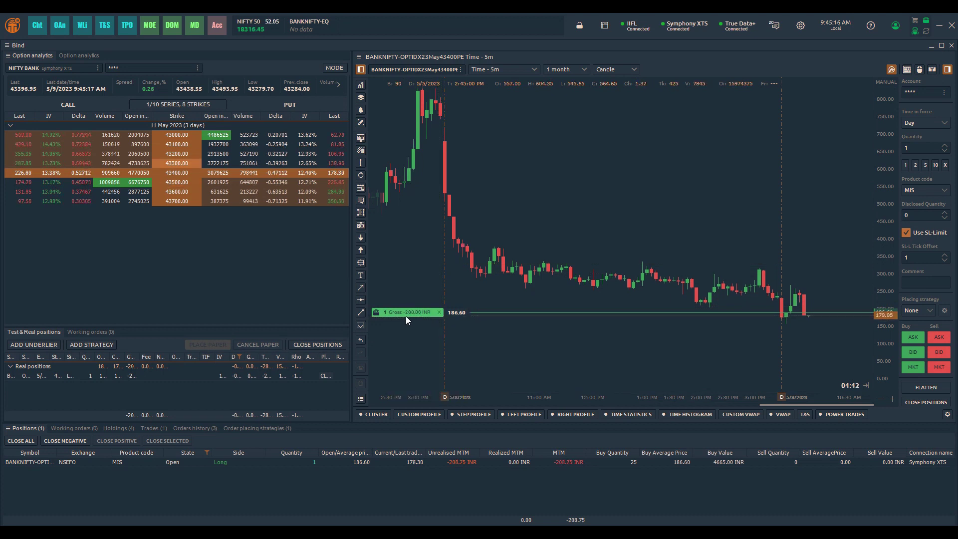
mouse_move(387, 313)
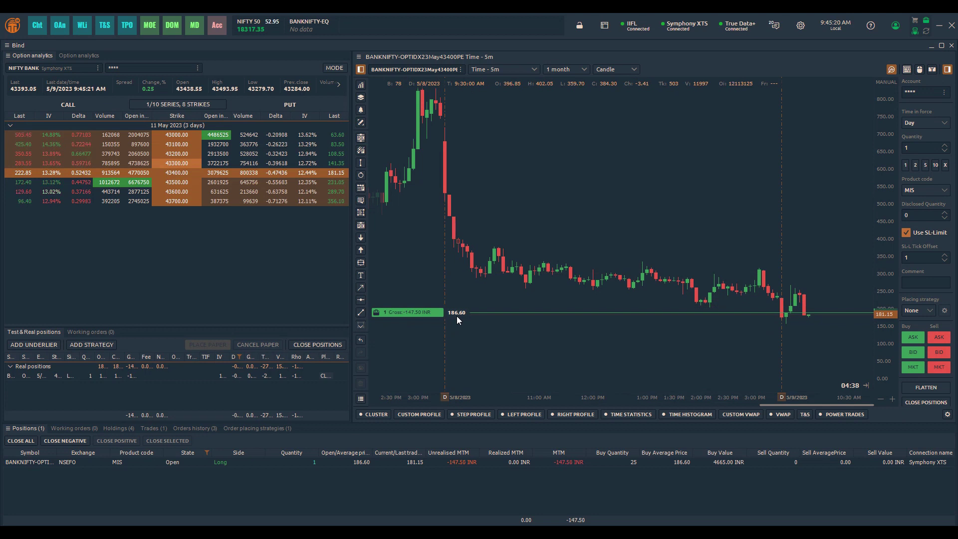
Buy at market under L-OCOP, attaching a 195.55 take-profit and a 160.00 stop.
left_click(918, 311)
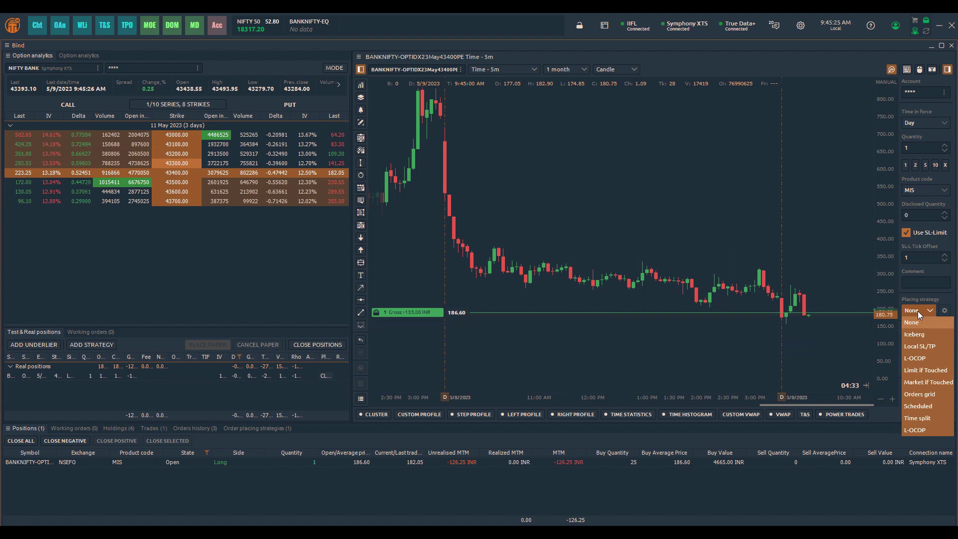
left_click(921, 358)
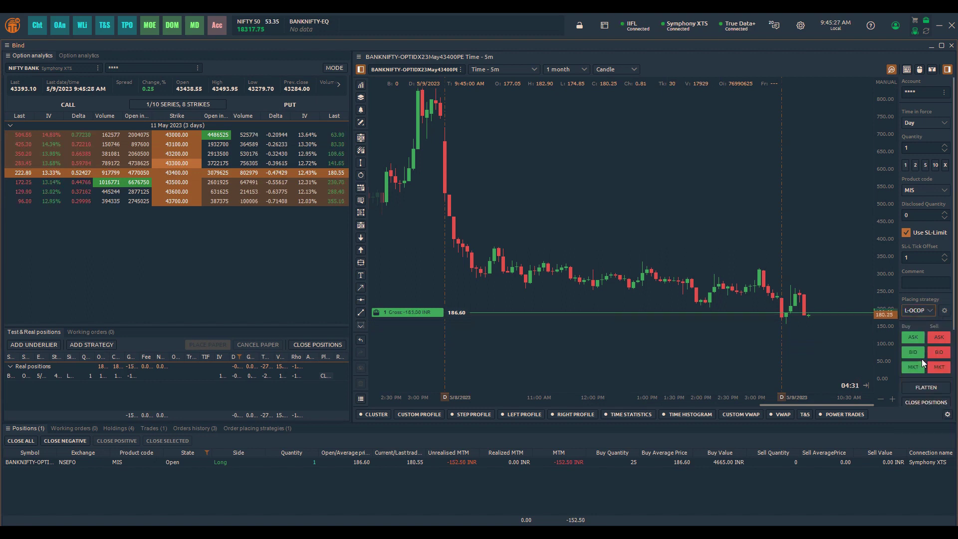
left_click(945, 310)
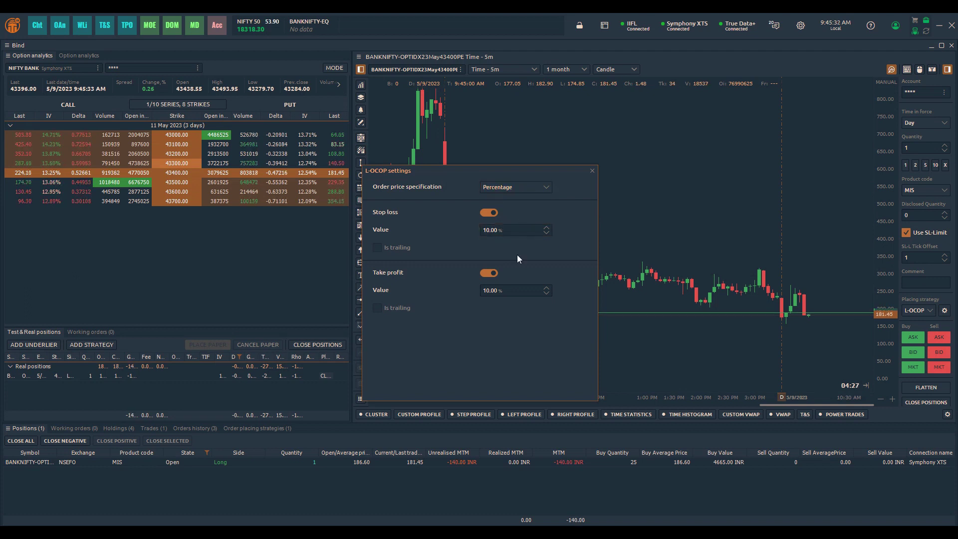
left_click(591, 170)
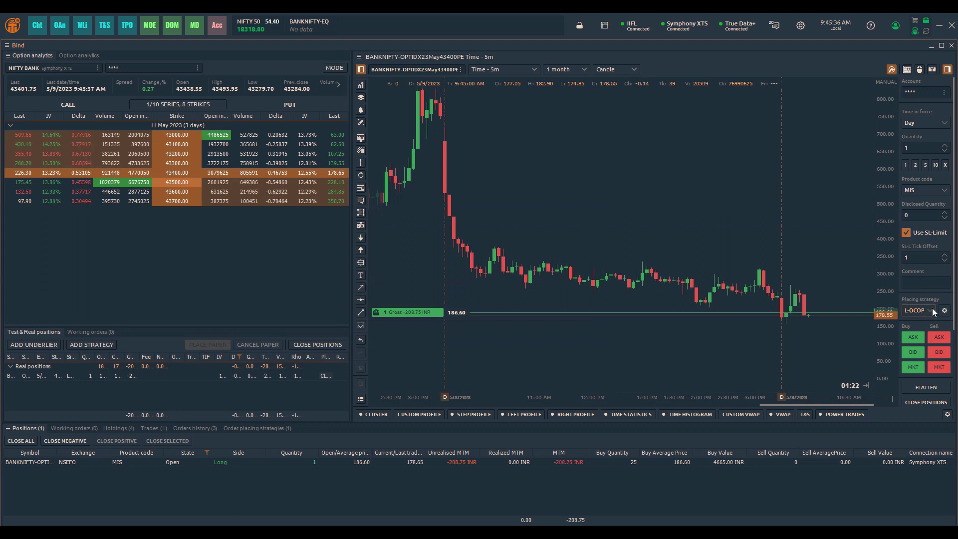
left_click(914, 367)
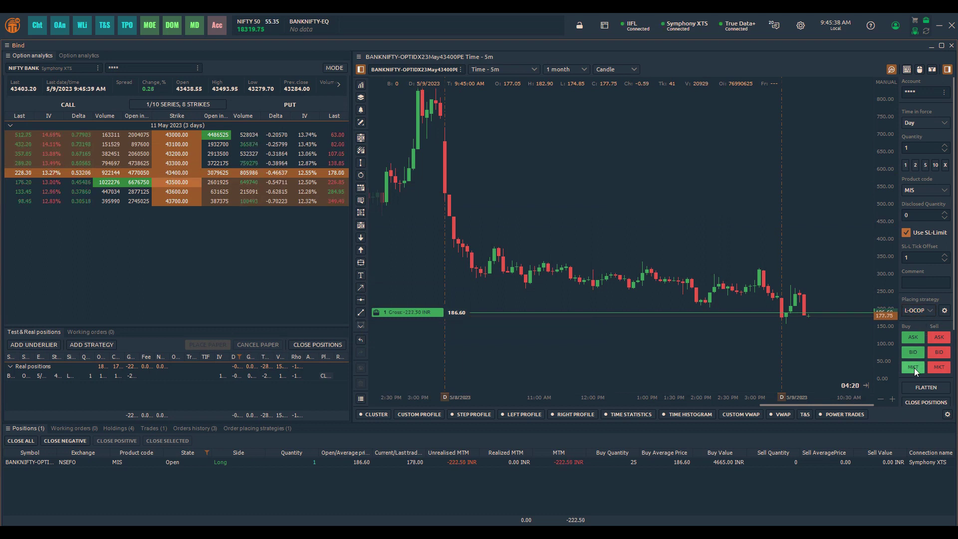
Stretch the price scale, then drag the exit orders to 216.80 and 159.45.
scroll(882, 301, "up", 3)
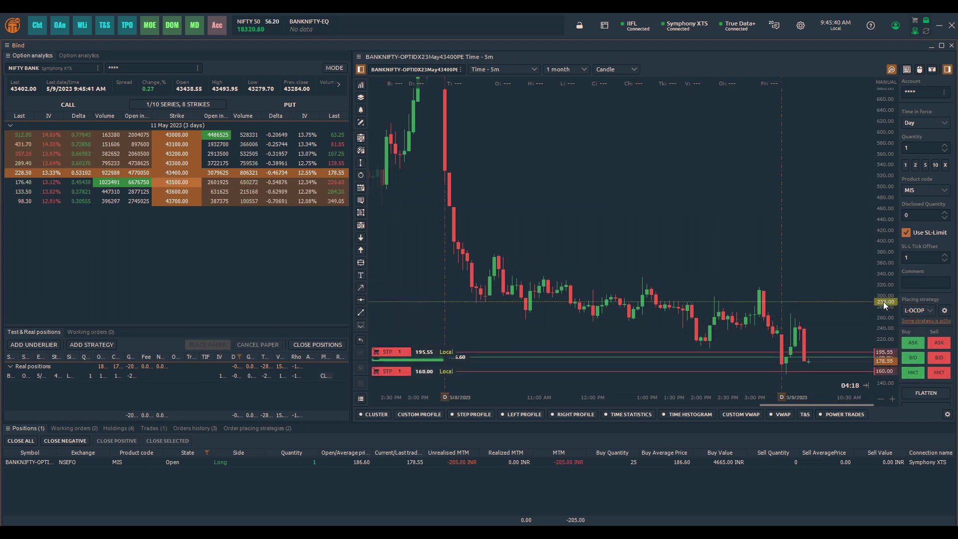
left_click_drag(771, 257, 797, 161)
scroll(887, 219, "up", 5)
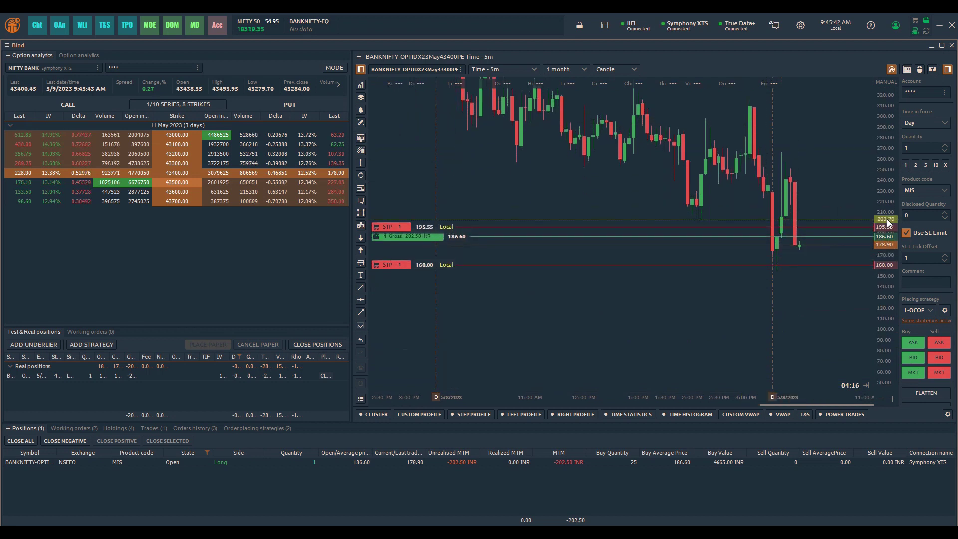
scroll(887, 218, "up", 1)
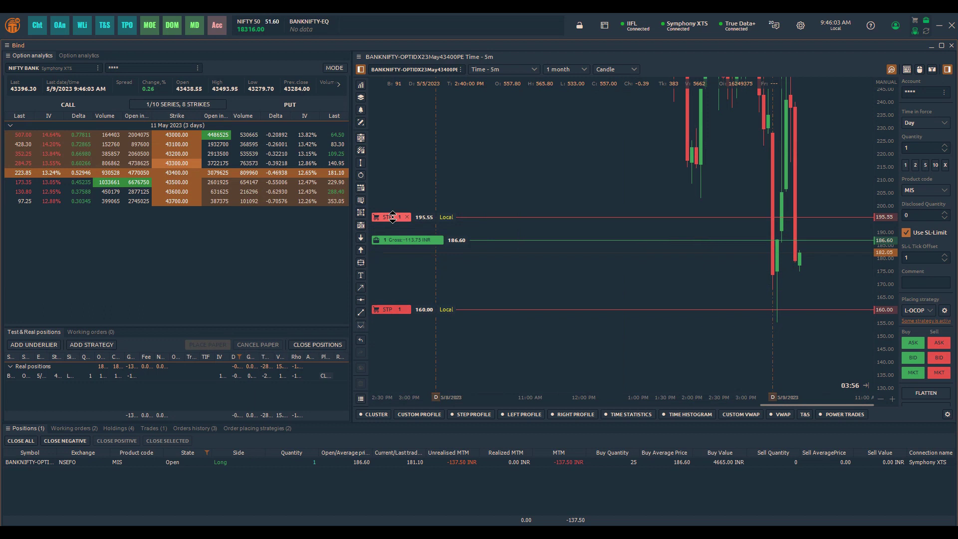
left_click_drag(393, 217, 401, 162)
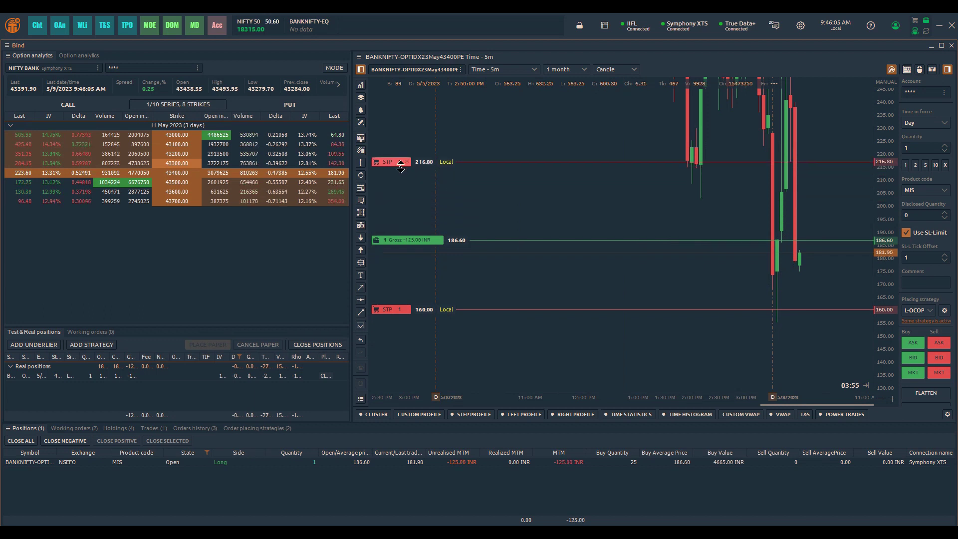
mouse_move(395, 309)
left_mouse_down()
mouse_move(395, 288)
mouse_move(393, 312)
left_mouse_up()
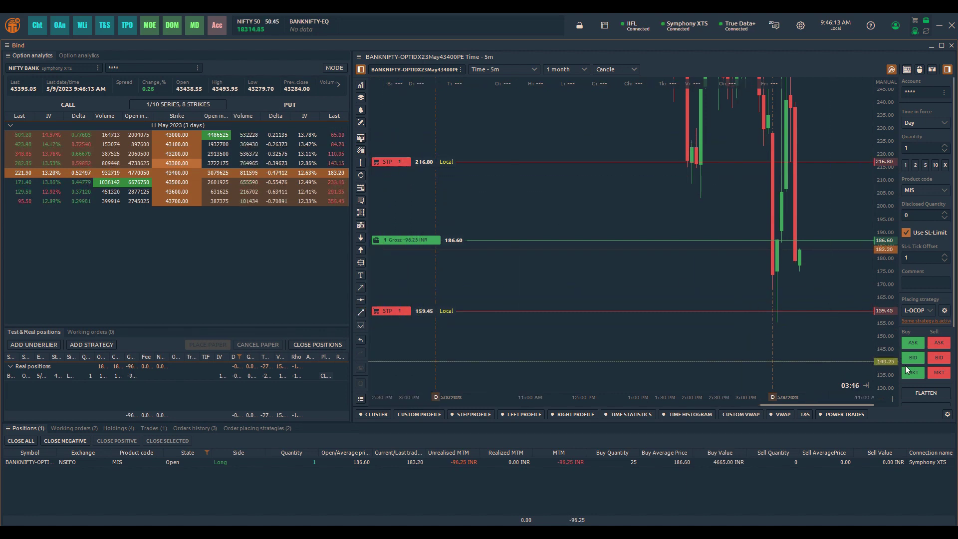
With placing strategy None, buy another lot and move the exits to 169.00 and 217.35.
left_click(922, 308)
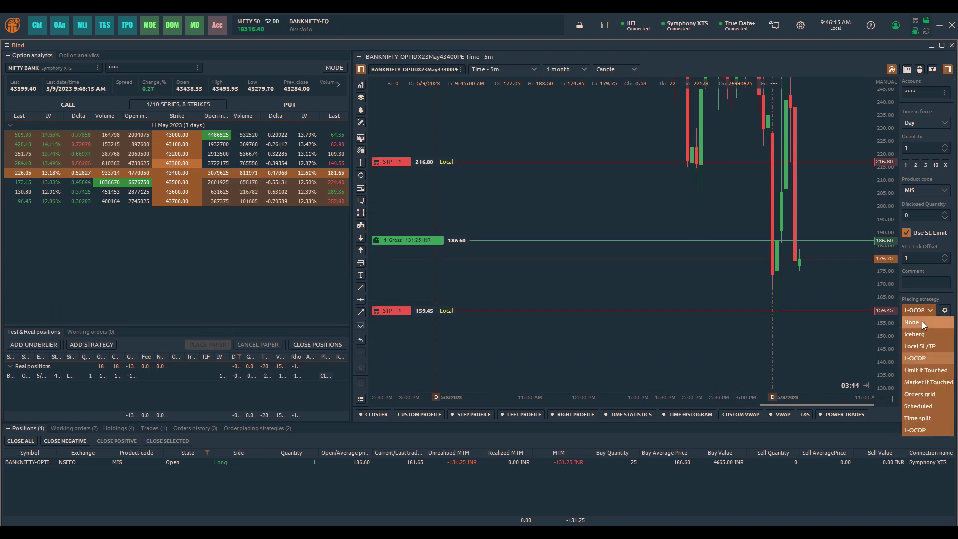
left_click(920, 321)
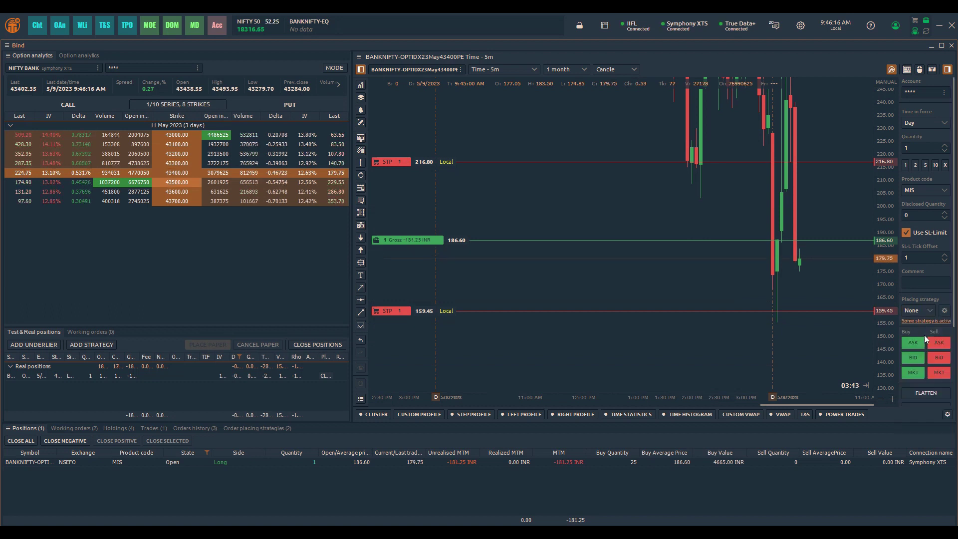
left_click(918, 373)
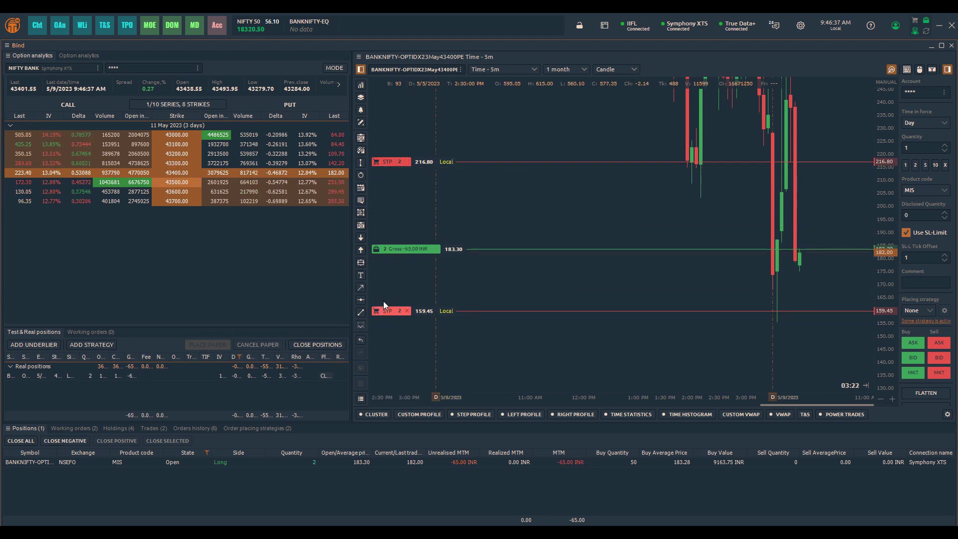
left_click_drag(384, 311, 383, 289)
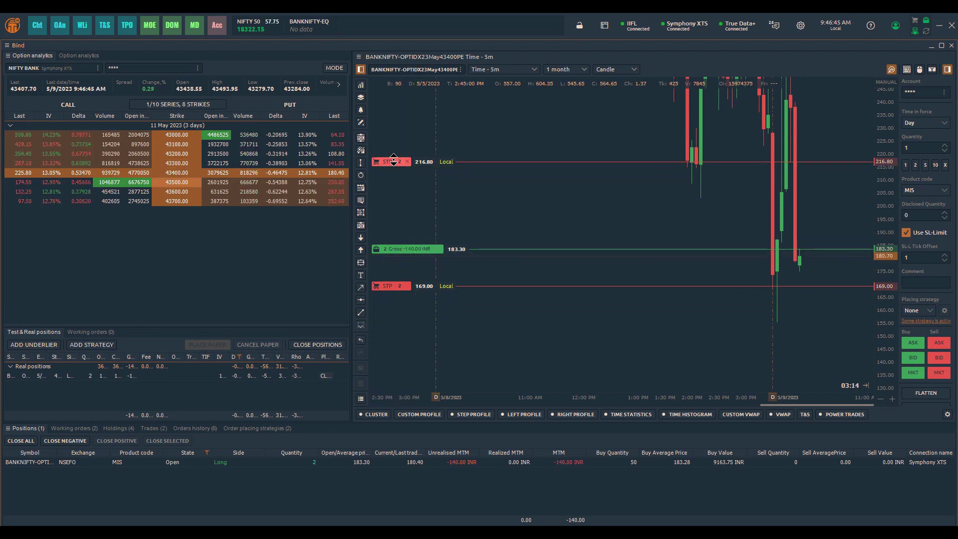
mouse_move(394, 160)
left_mouse_down()
mouse_move(393, 179)
mouse_move(397, 164)
left_mouse_up()
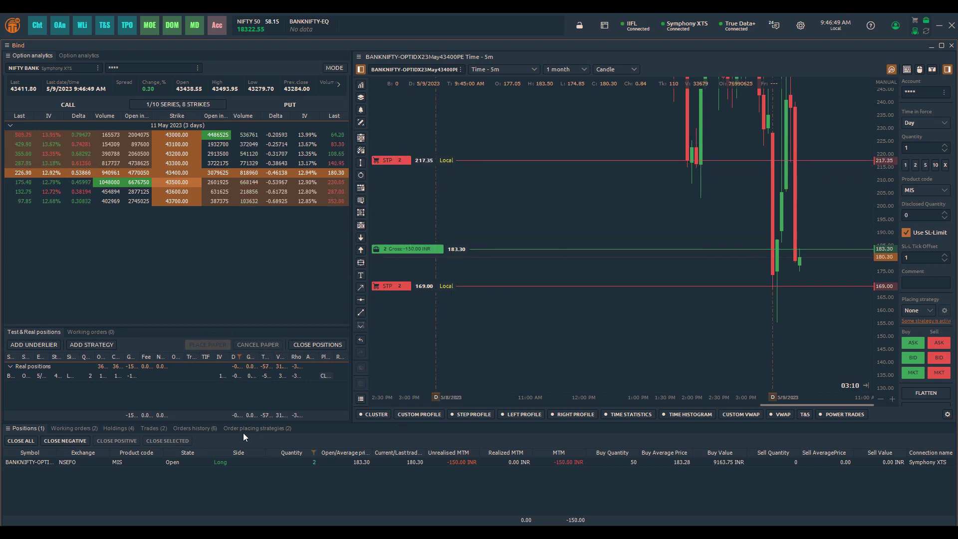
Review the 186.60 and 179.95 buy fills in Trades, then sell one lot at market.
left_click(160, 429)
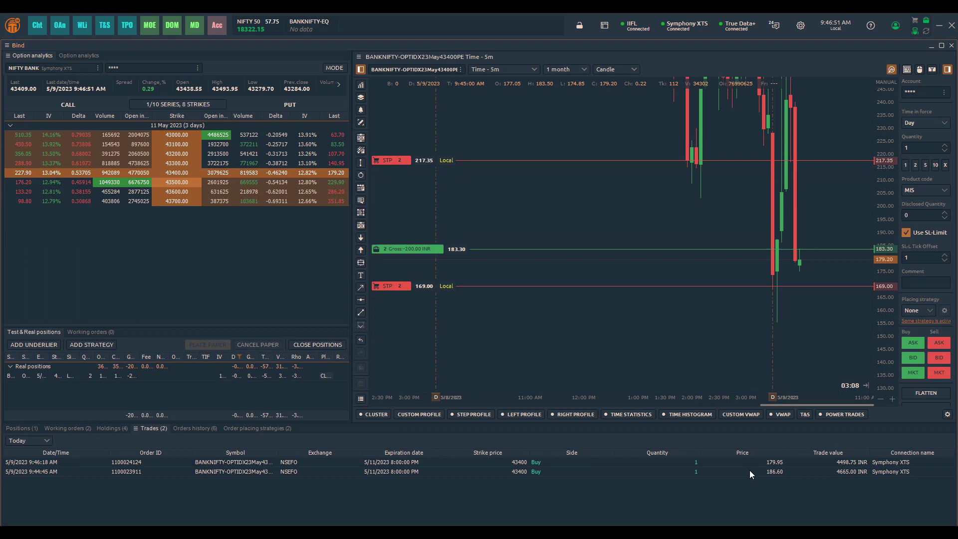
left_click(772, 472)
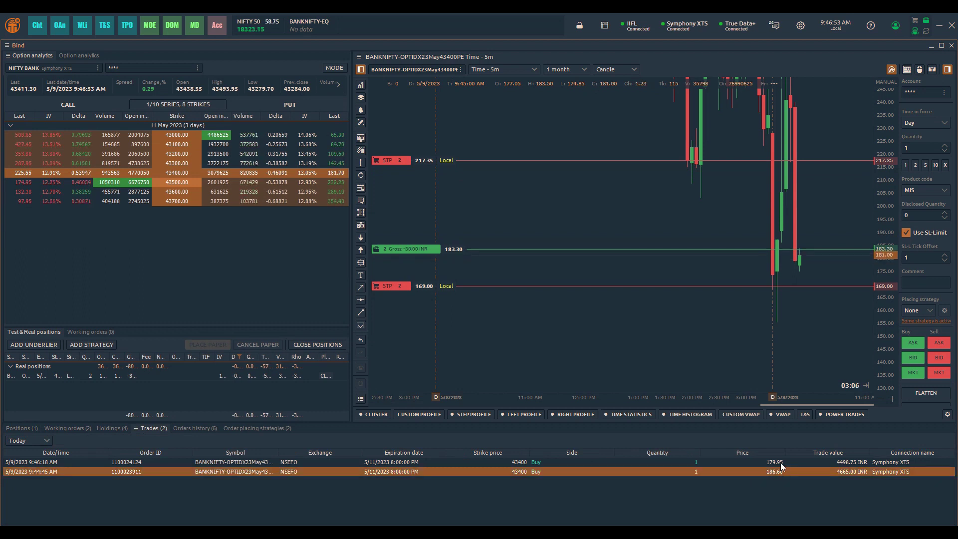
left_click(780, 462)
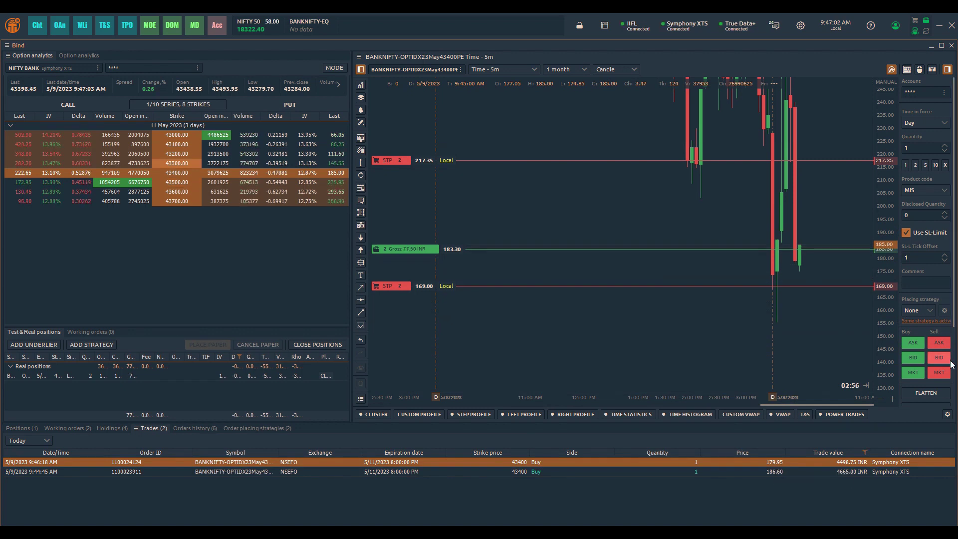
left_click(942, 377)
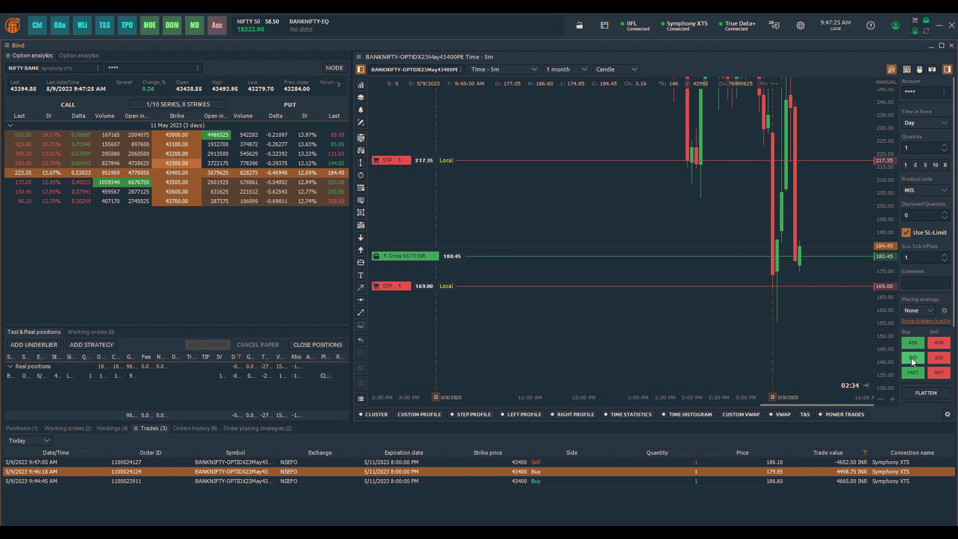
Buy and sell lots at market until six lots are held, averaging 181.95.
left_click(913, 370)
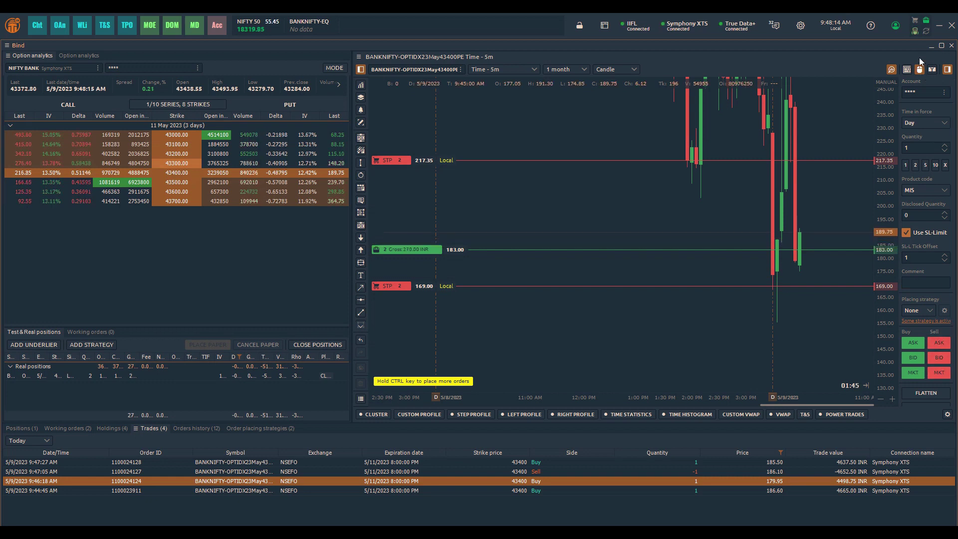
left_click(938, 373)
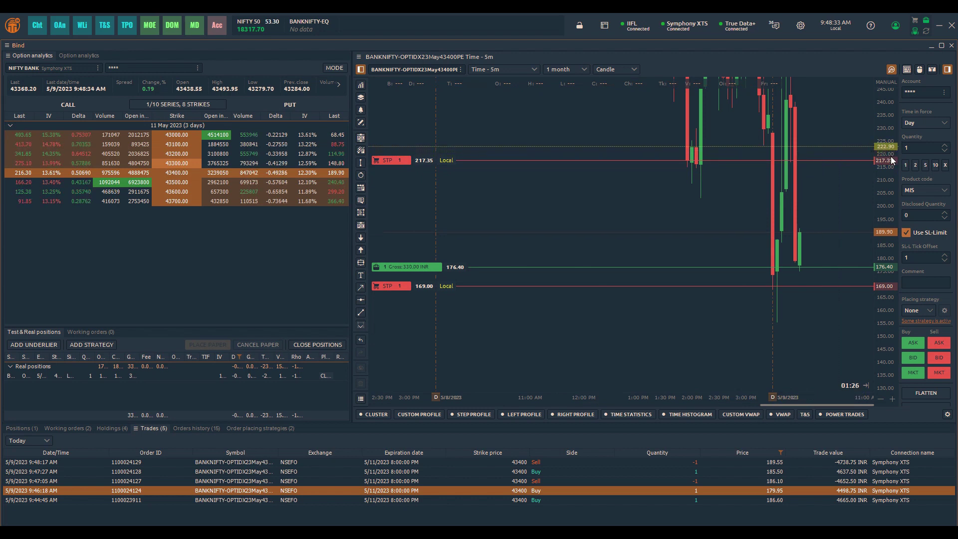
scroll(891, 158, "down", 2)
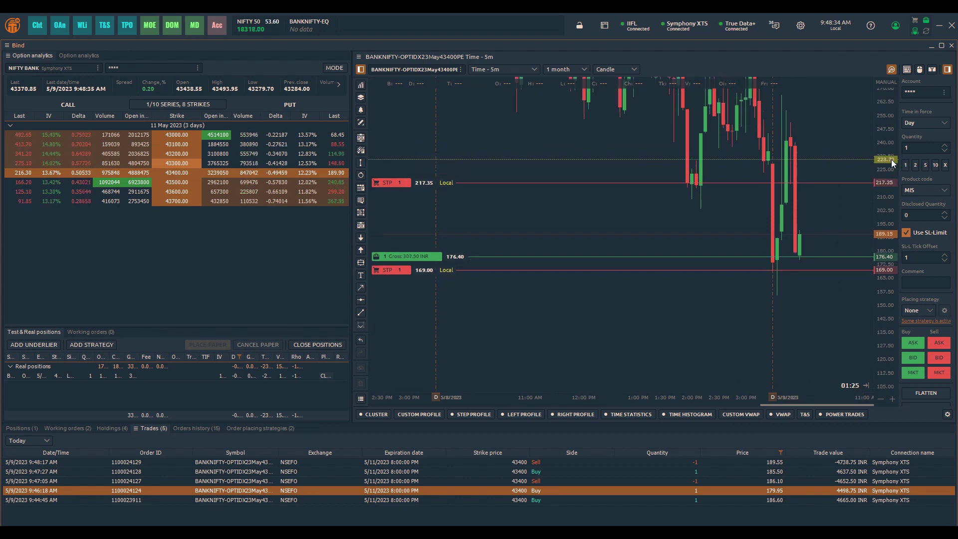
left_click(916, 372)
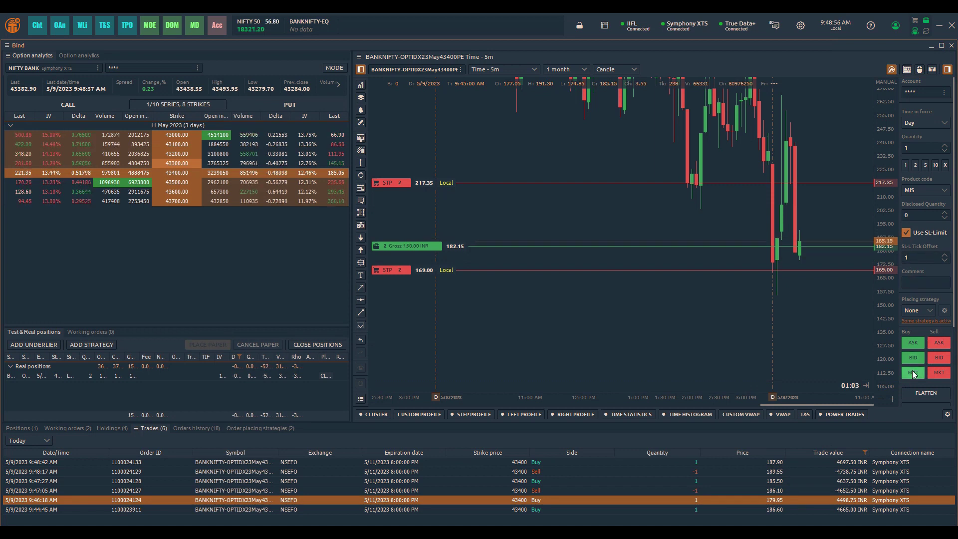
left_click(911, 372)
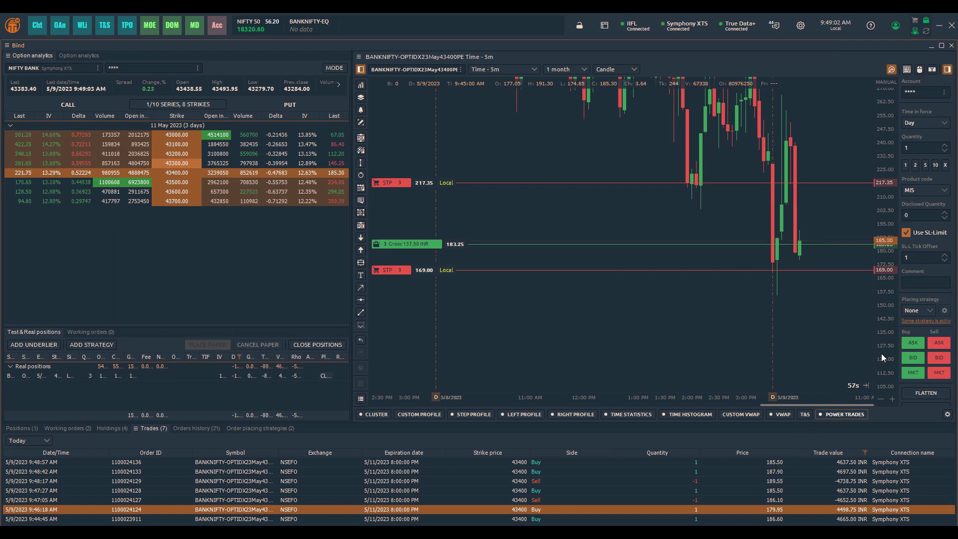
left_click(912, 372)
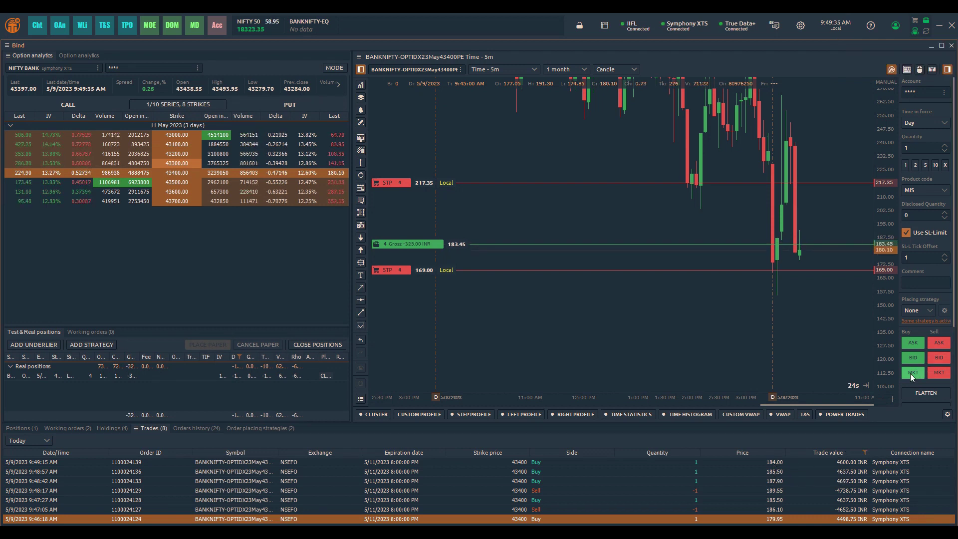
left_click(907, 374)
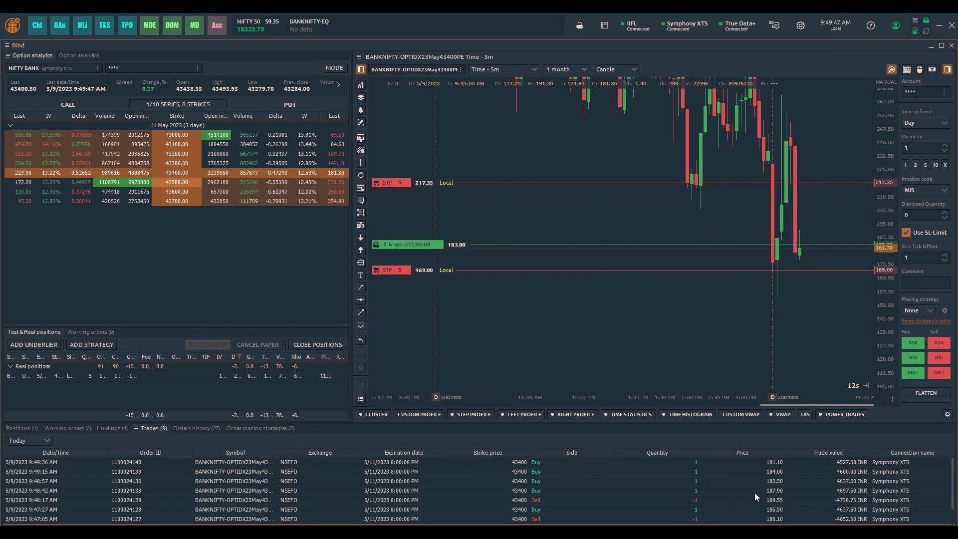
left_click(774, 462)
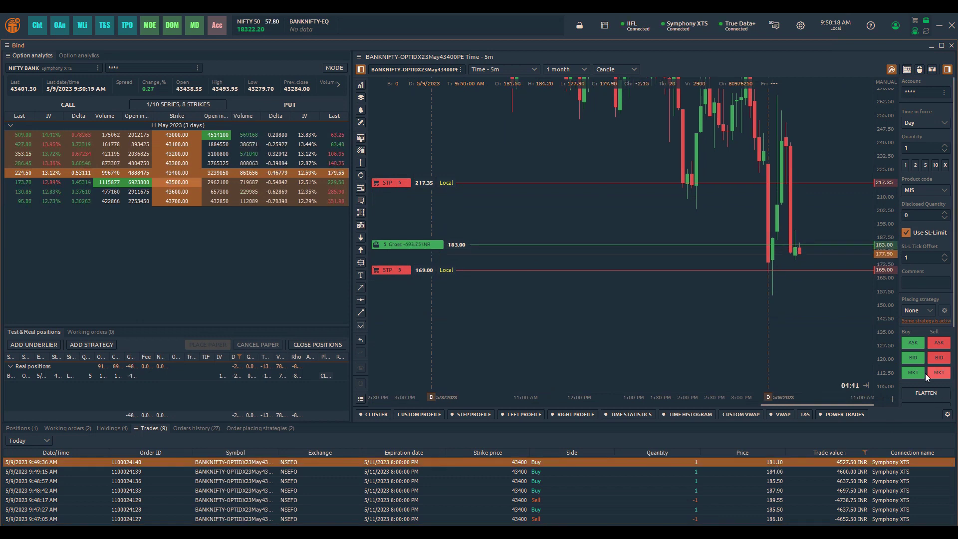
left_click(914, 373)
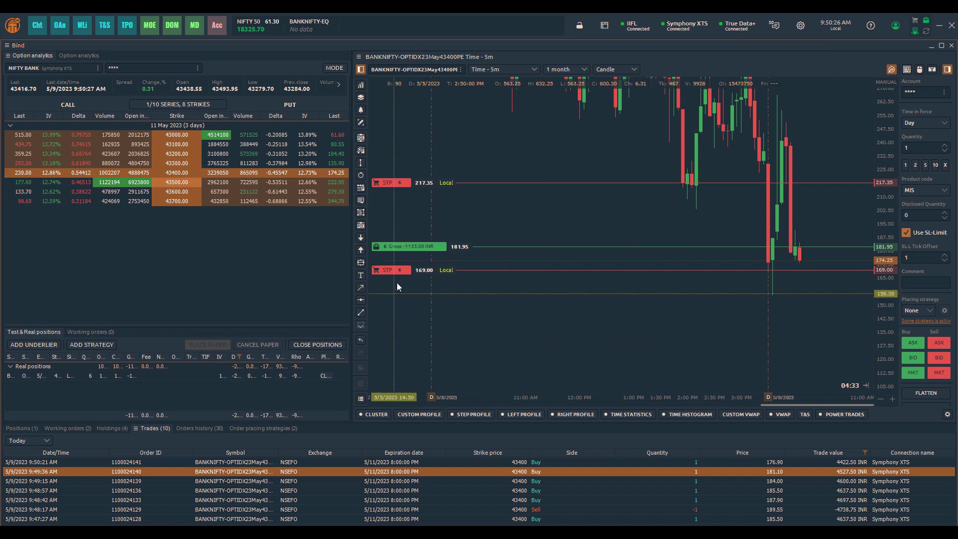
Lower the stop to 157.65 and buy three more lots, reviewing the new fills.
left_click_drag(389, 270, 389, 290)
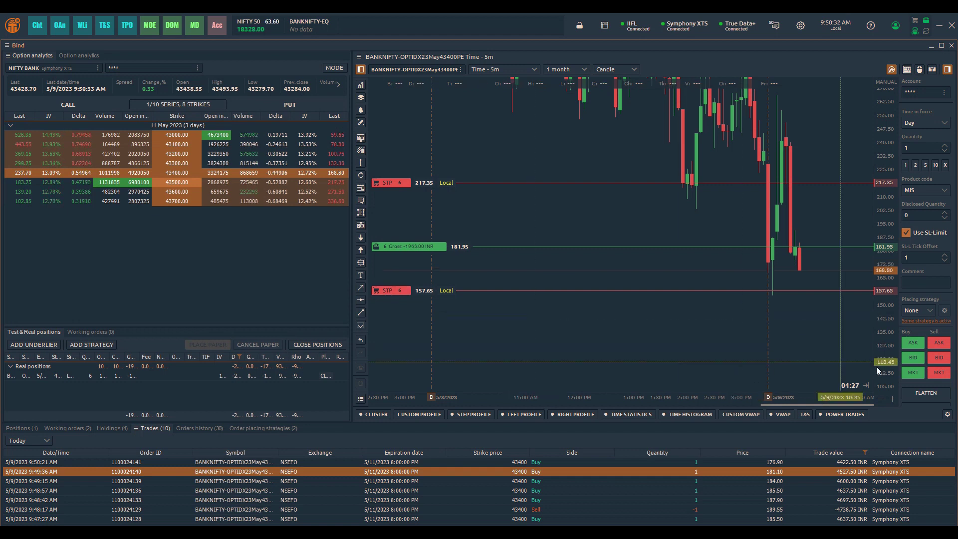
left_click(909, 376)
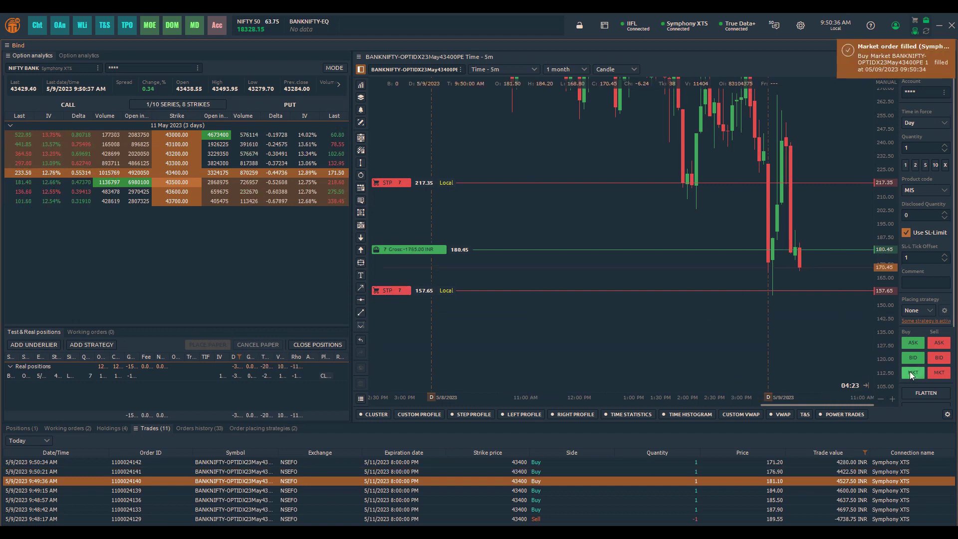
left_click(910, 373)
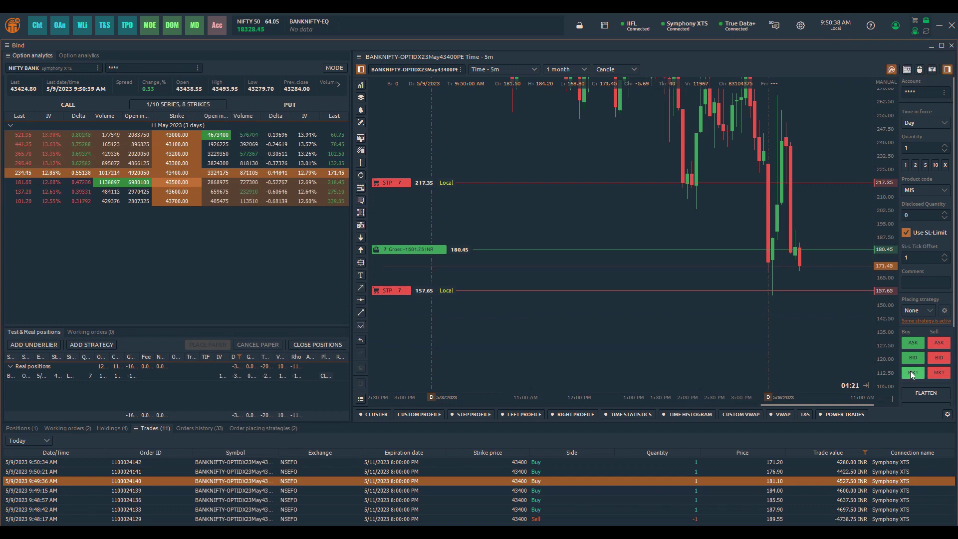
left_click(911, 373)
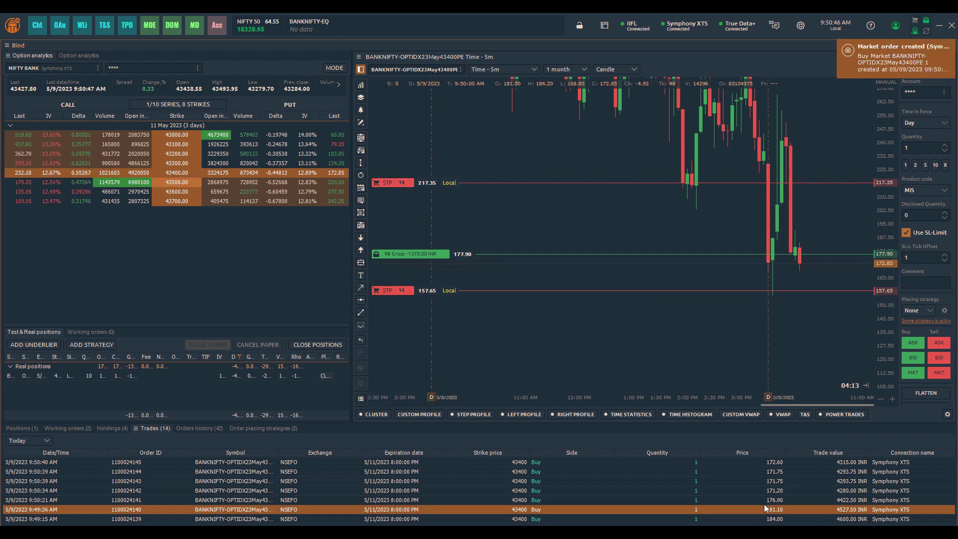
left_click(777, 481)
left_click(777, 492)
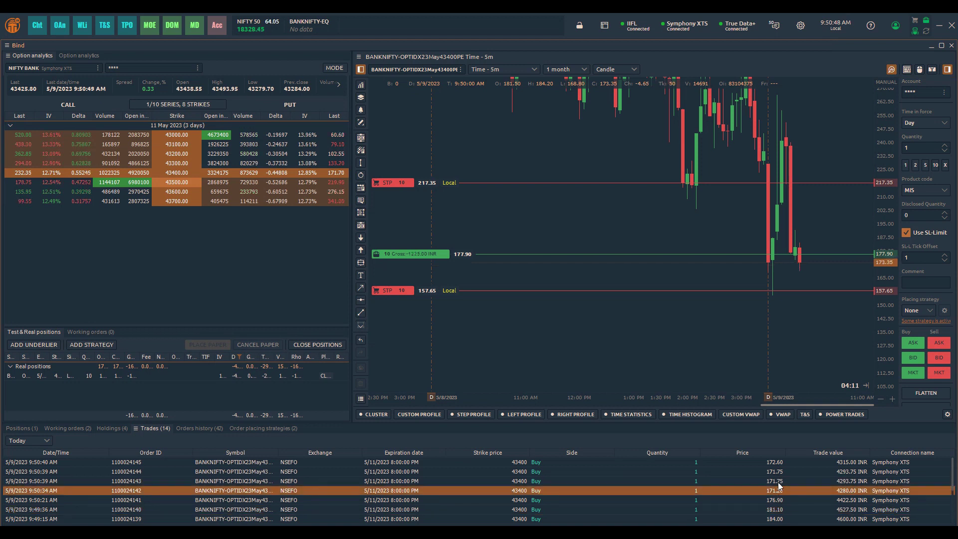
left_click(777, 470)
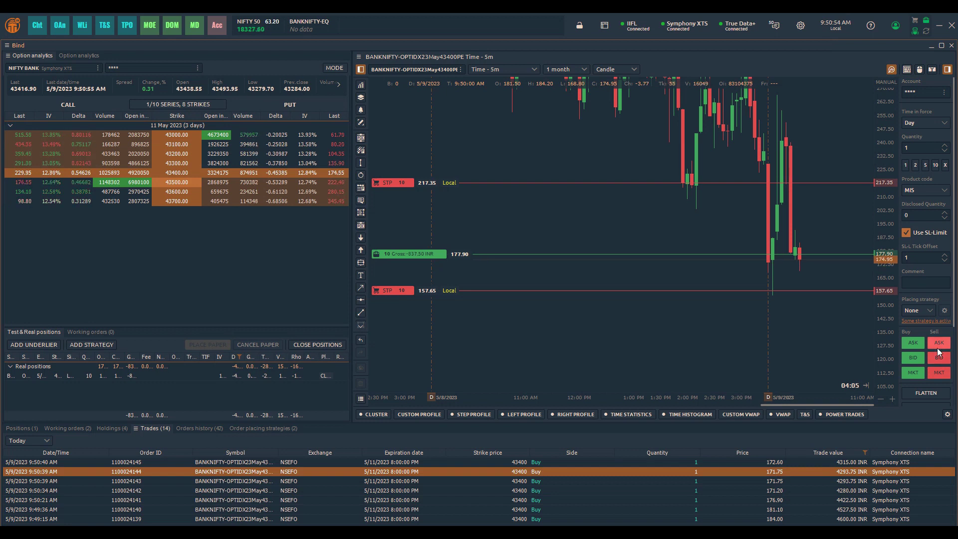
Sell lots at market down to 6 lots averaging 178.60, checking the 9:50:34 and 9:50:40 fills.
left_click(941, 378)
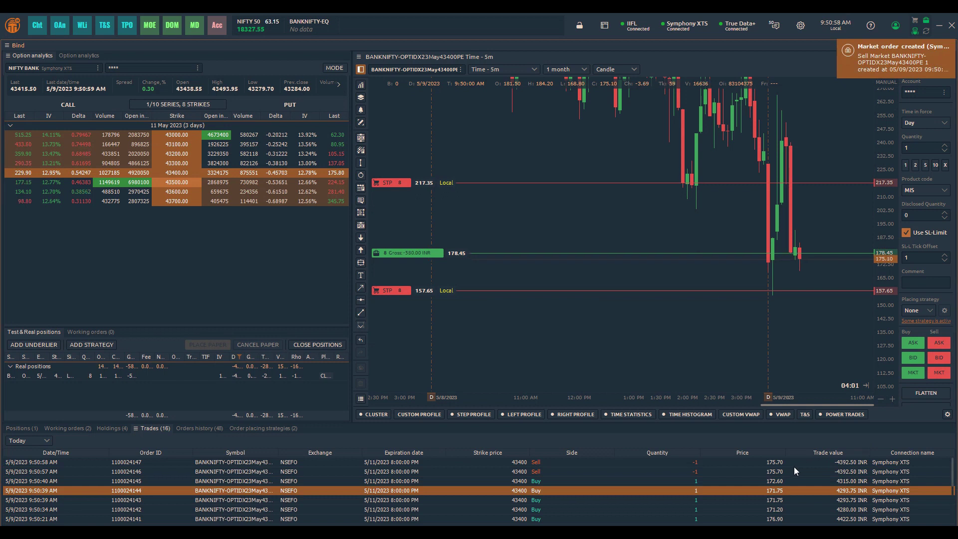
left_click(938, 373)
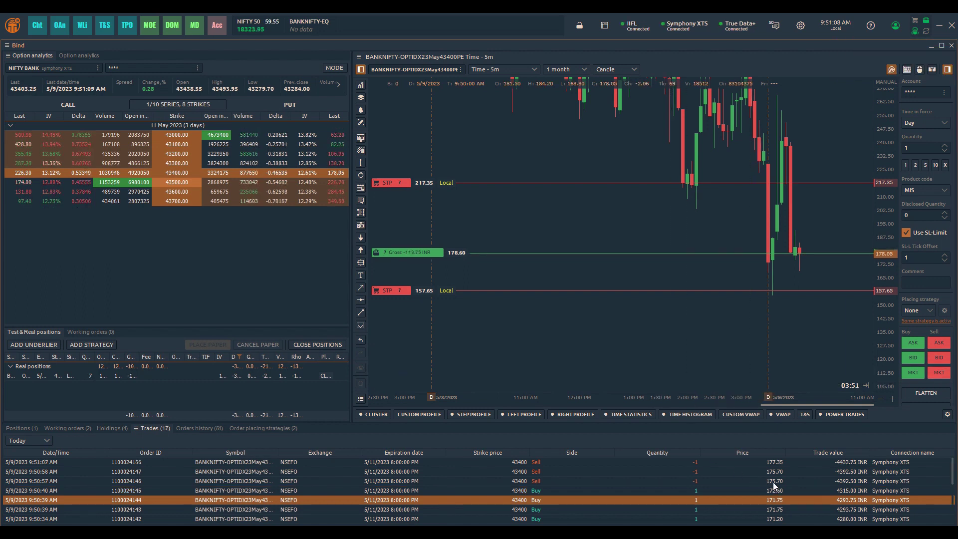
left_click(780, 519)
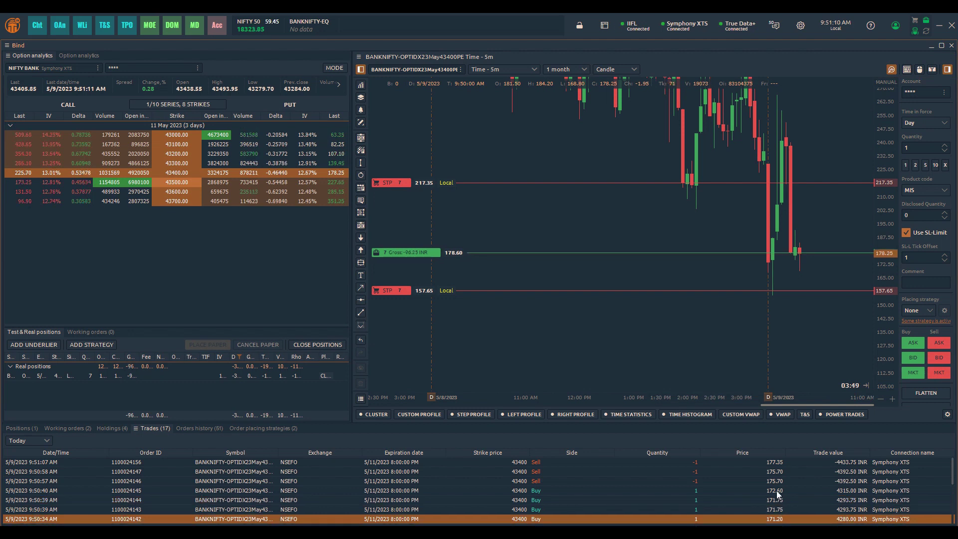
left_click(776, 490)
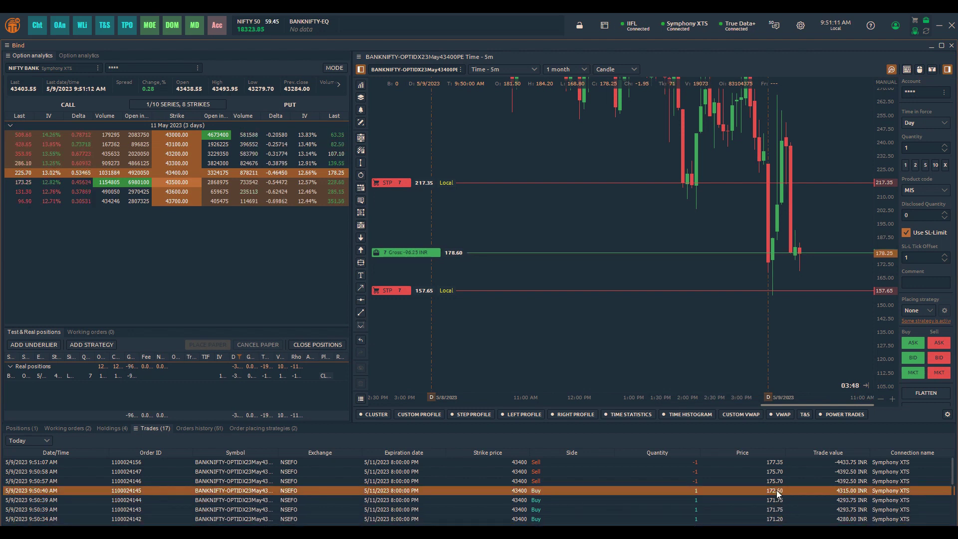
left_click(941, 372)
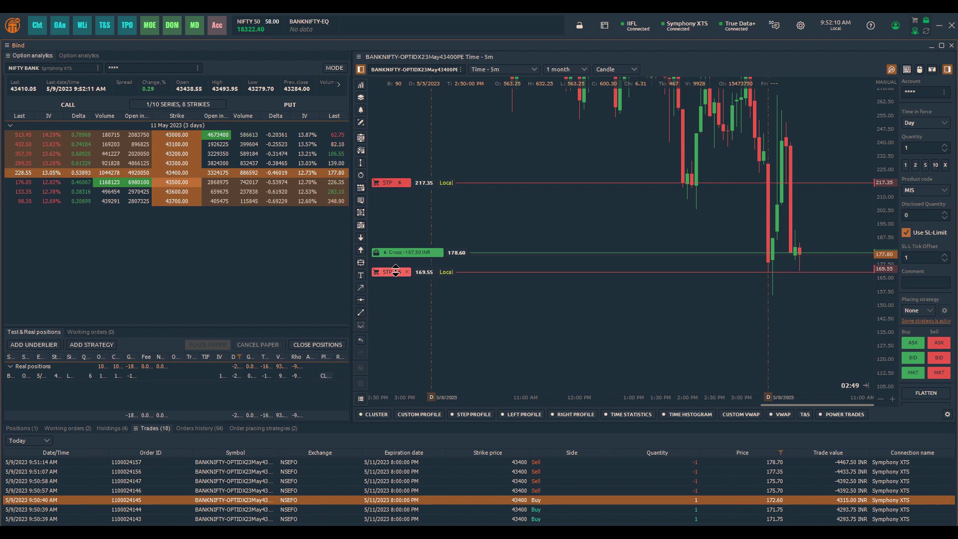
Move the lower stop to 168.45, then sell lots at market down to 3 lots.
left_click_drag(396, 271, 396, 273)
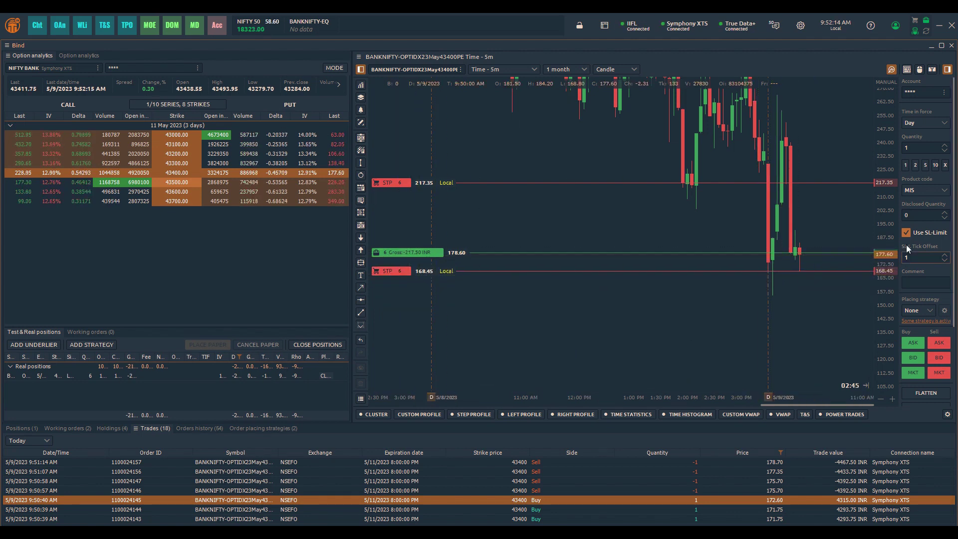
left_click(21, 428)
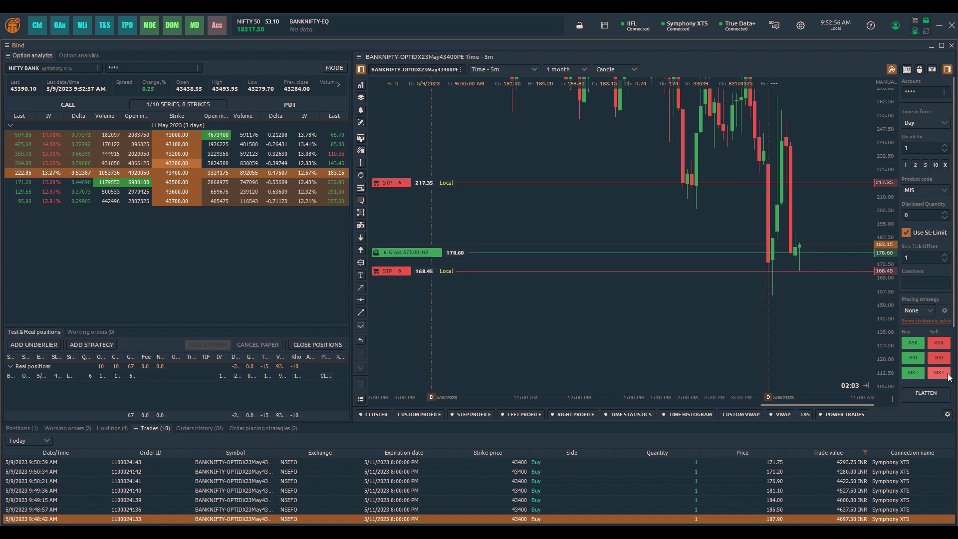
left_click(939, 372)
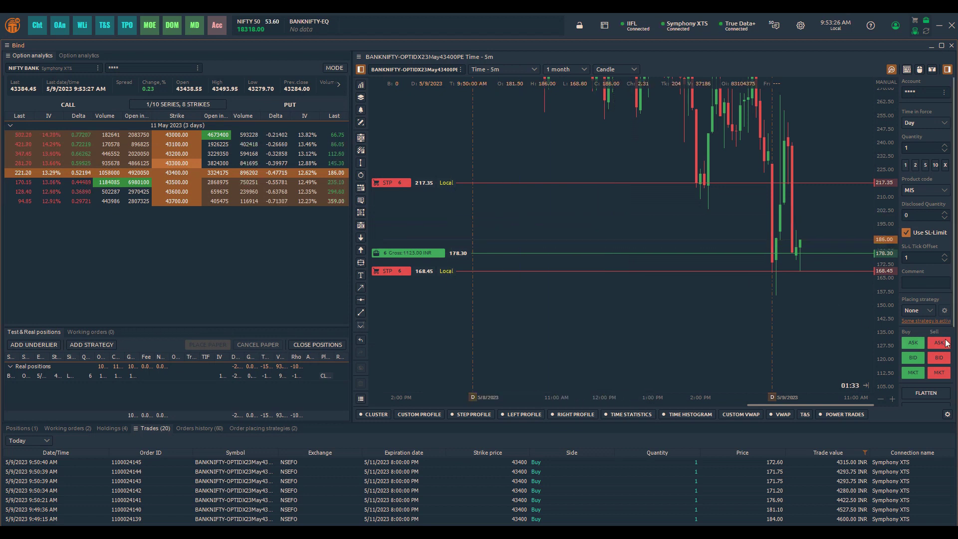
left_click(944, 376)
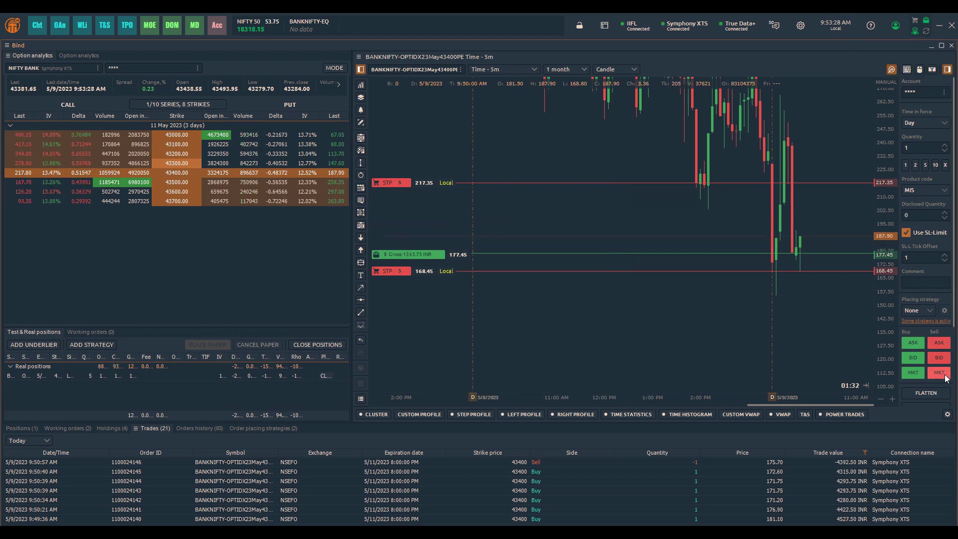
left_click(944, 375)
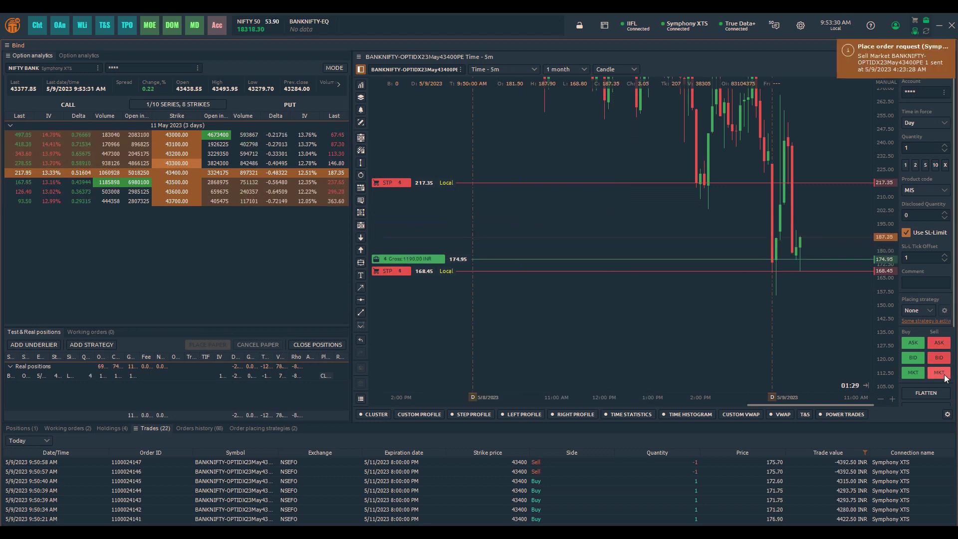
left_click(943, 375)
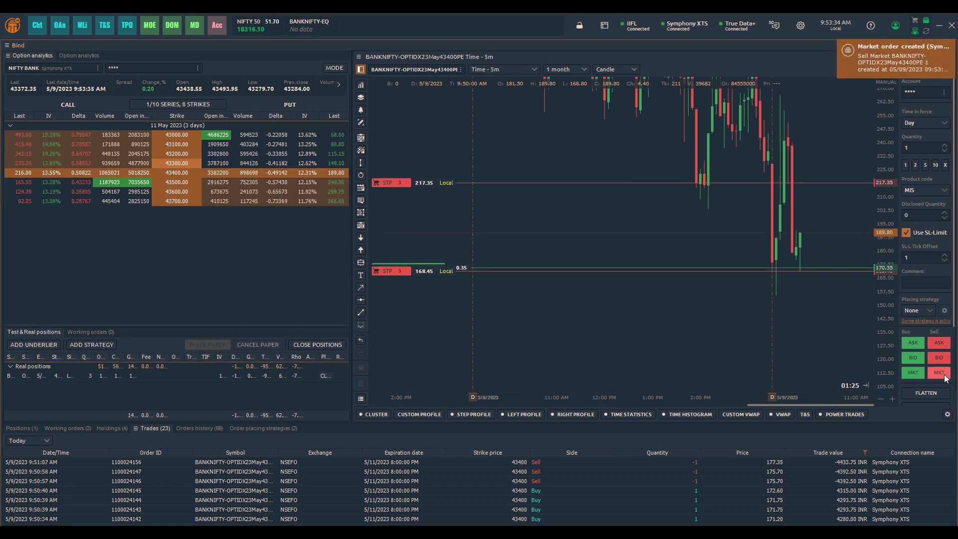
Drag the upper STP order line from 217.35 down to 188.60 for the remaining 3 lots.
left_click_drag(449, 182, 405, 235)
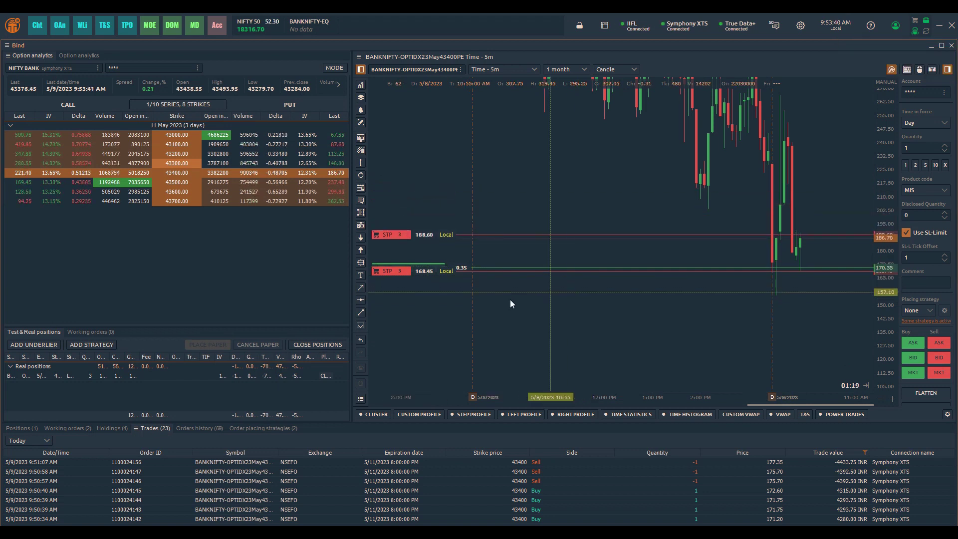
scroll(891, 260, "up", 5)
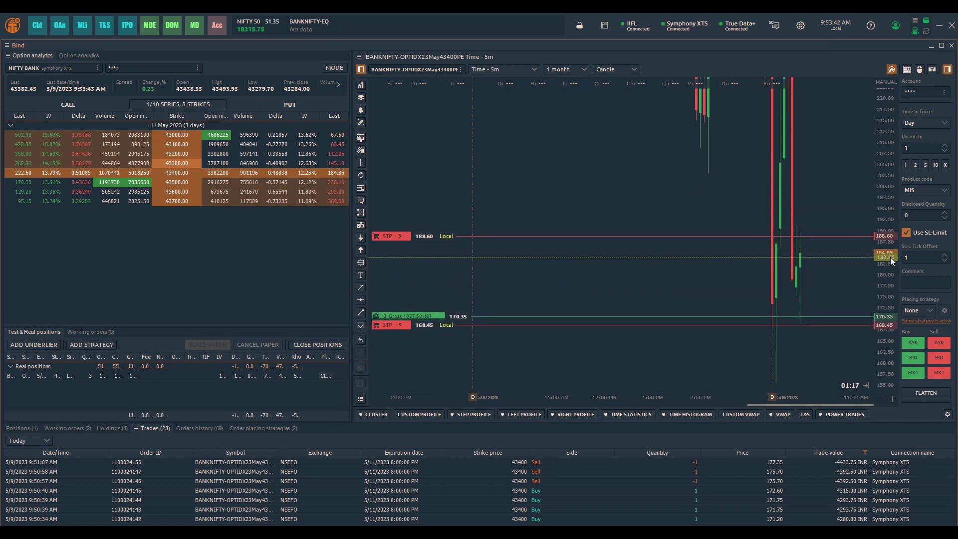
scroll(720, 219, "down", 2)
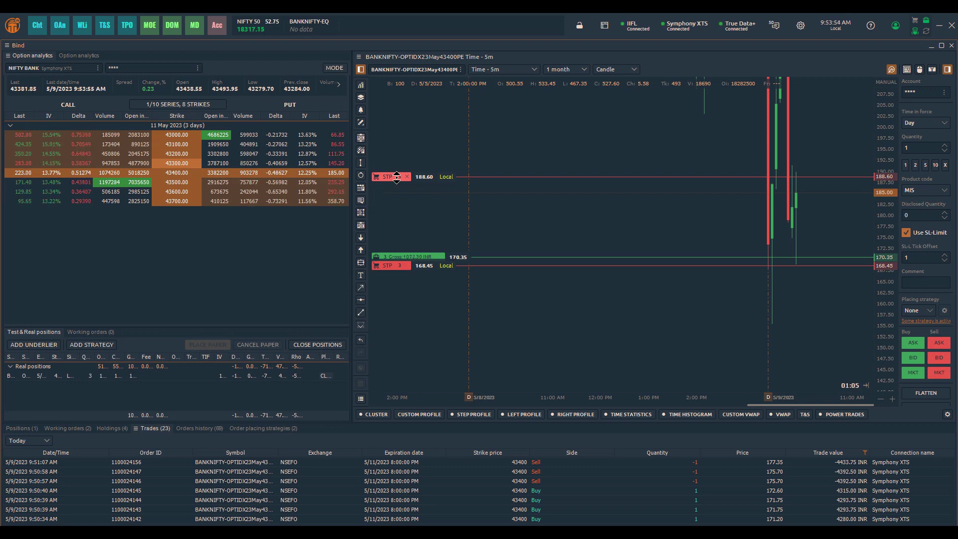
Buy two lots of the 43400 PE at market.
scroll(695, 208, "up", 3)
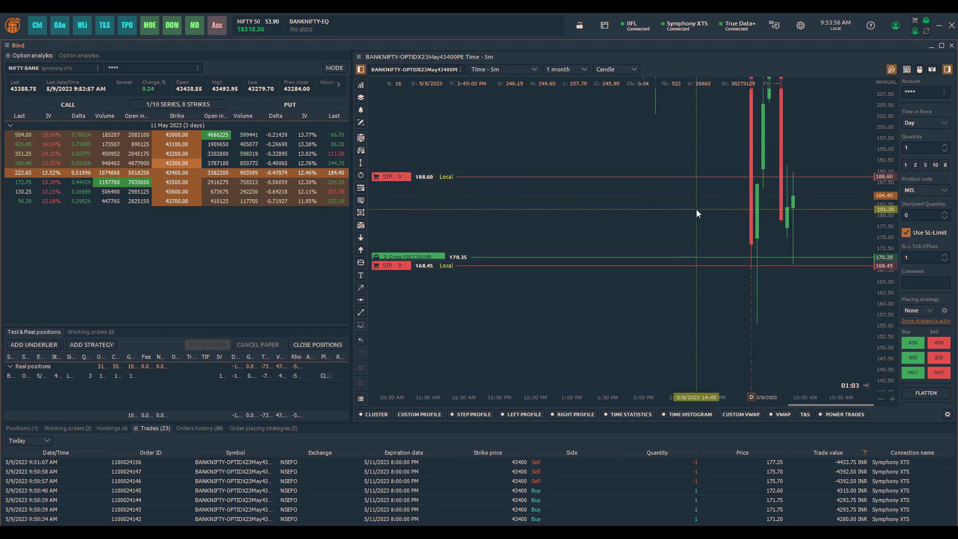
scroll(696, 208, "up", 1)
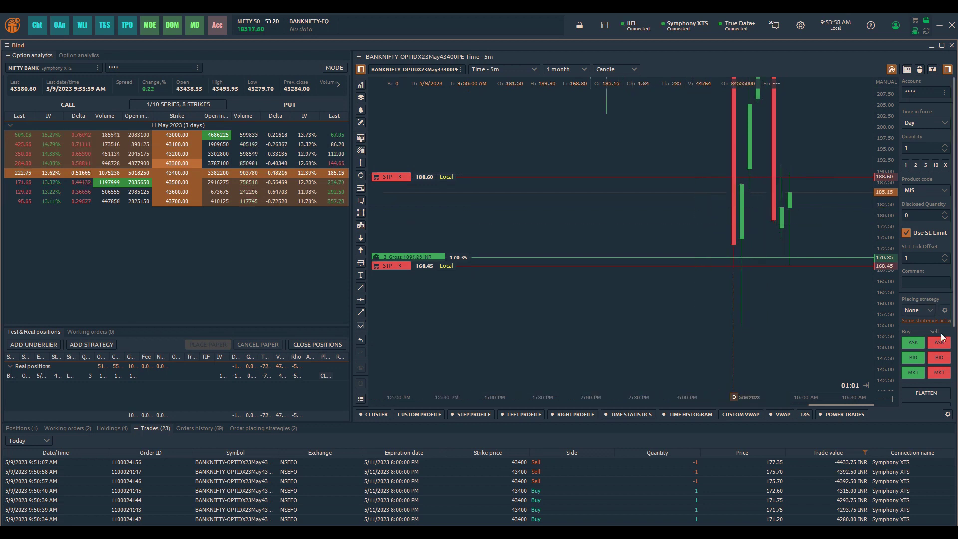
left_click(914, 372)
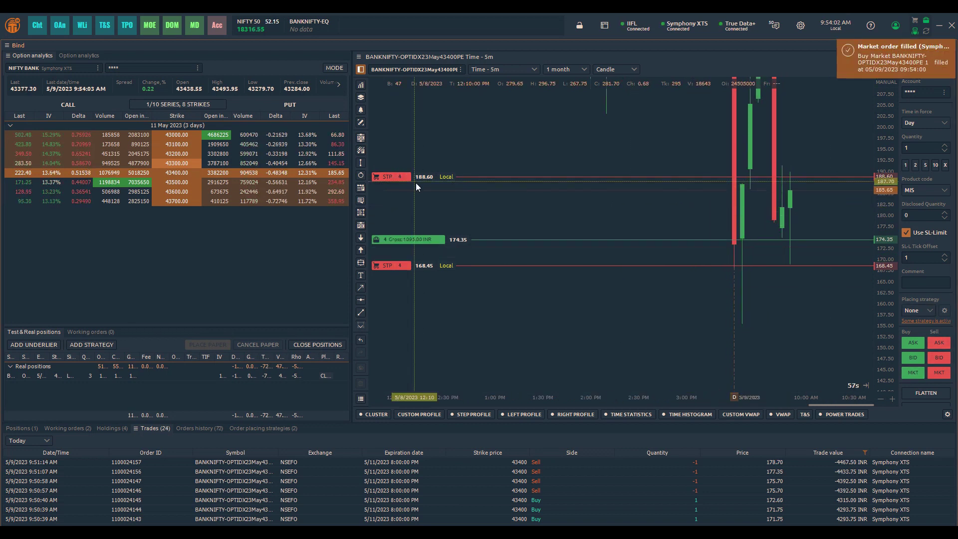
left_click(915, 373)
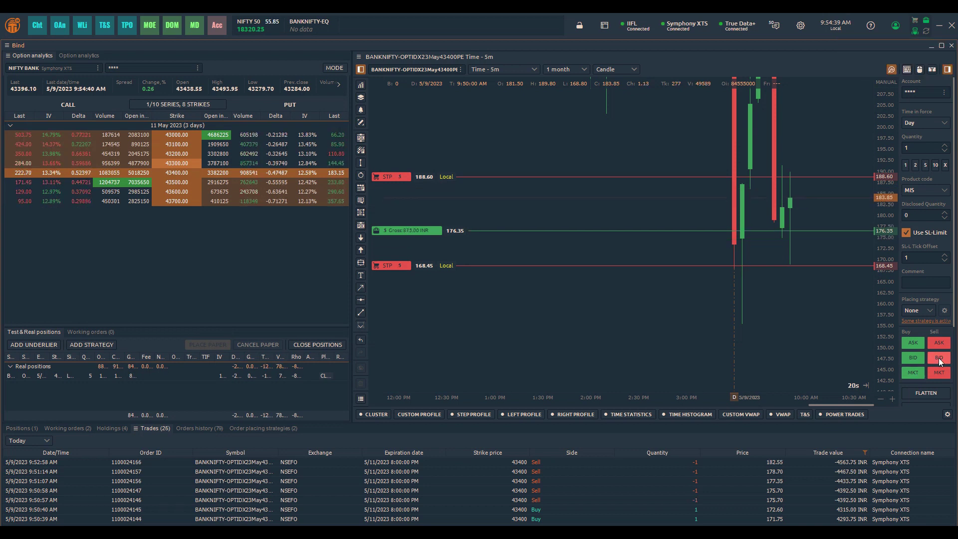
Place a one-lot sell limit at 183.35, then buy and sell one lot at market.
left_click(940, 360)
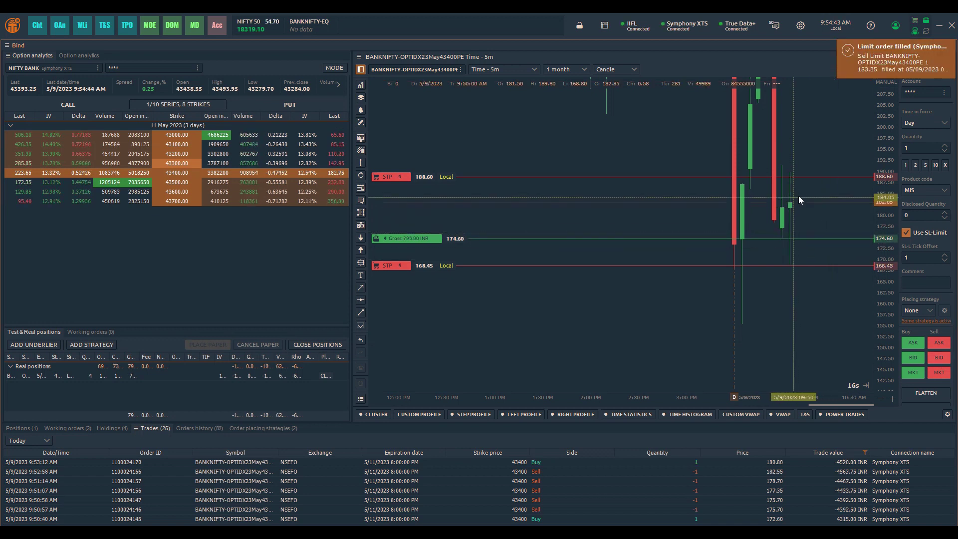
left_click(911, 372)
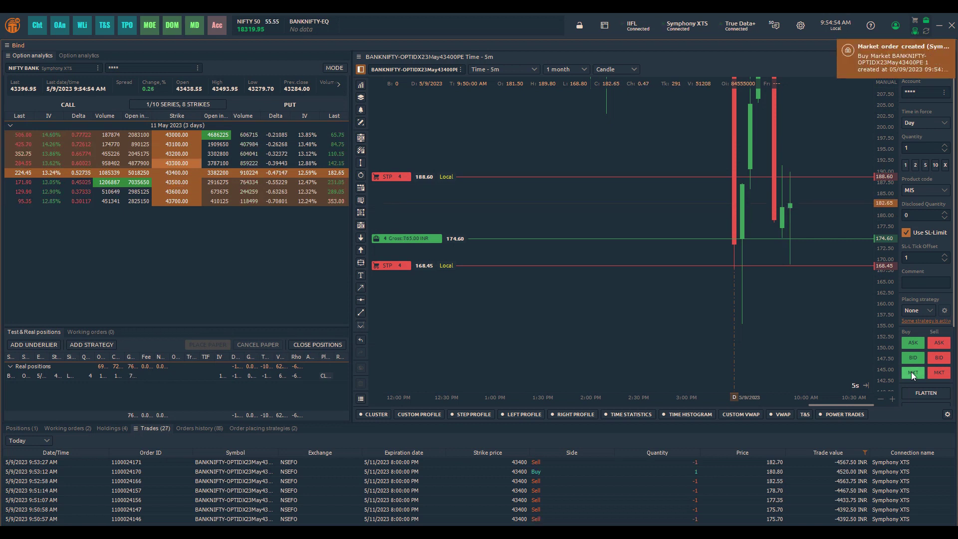
left_click(943, 377)
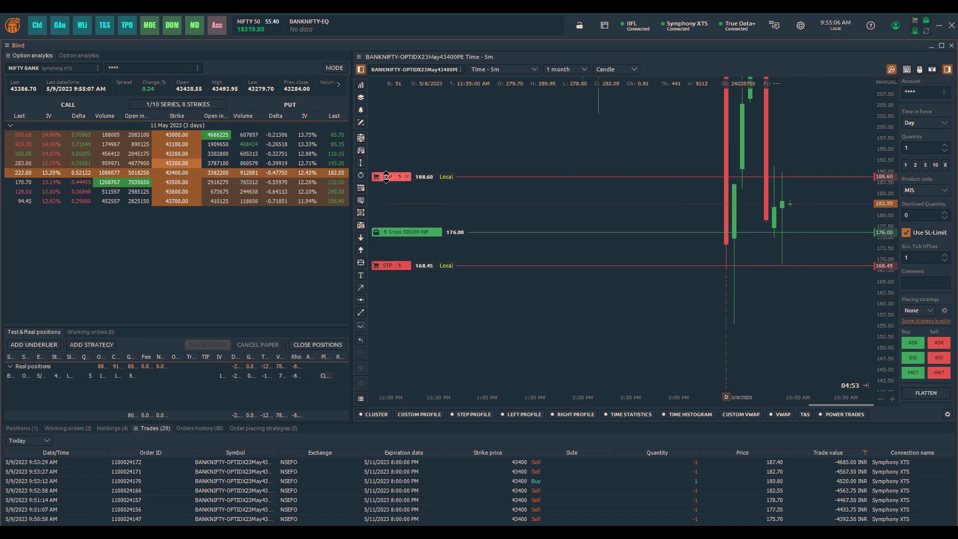
Lower the upper stop to 186.45 and sell two lots of the put at market.
left_click_drag(386, 176, 386, 186)
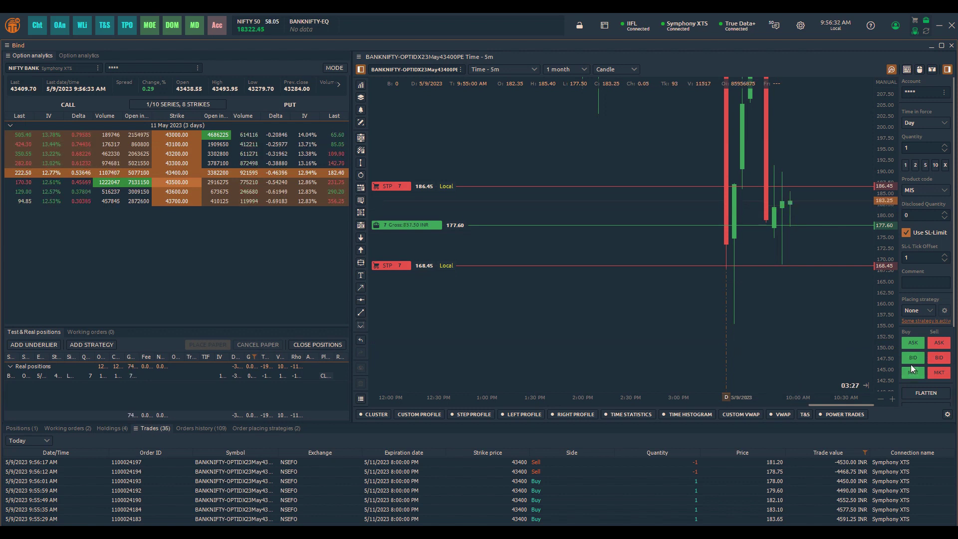
left_click(942, 374)
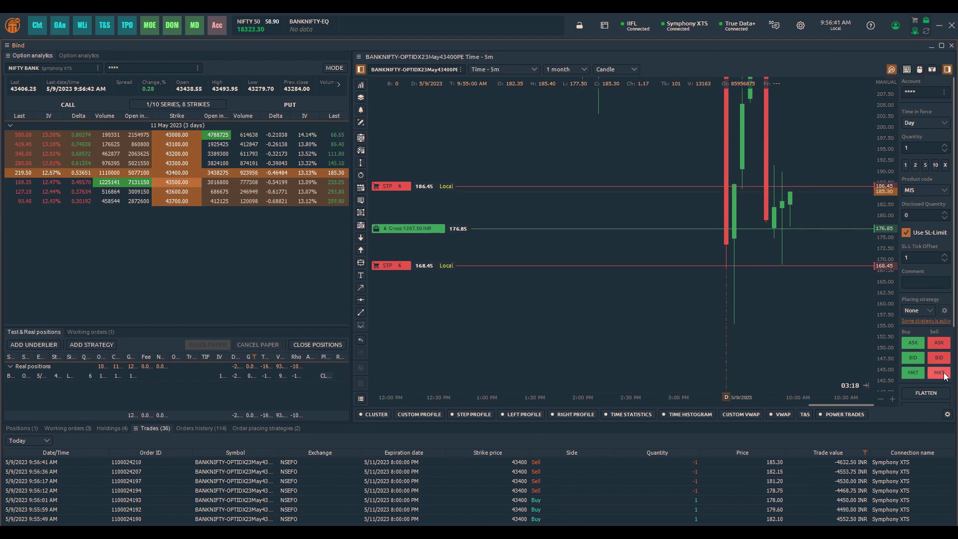
left_click(942, 374)
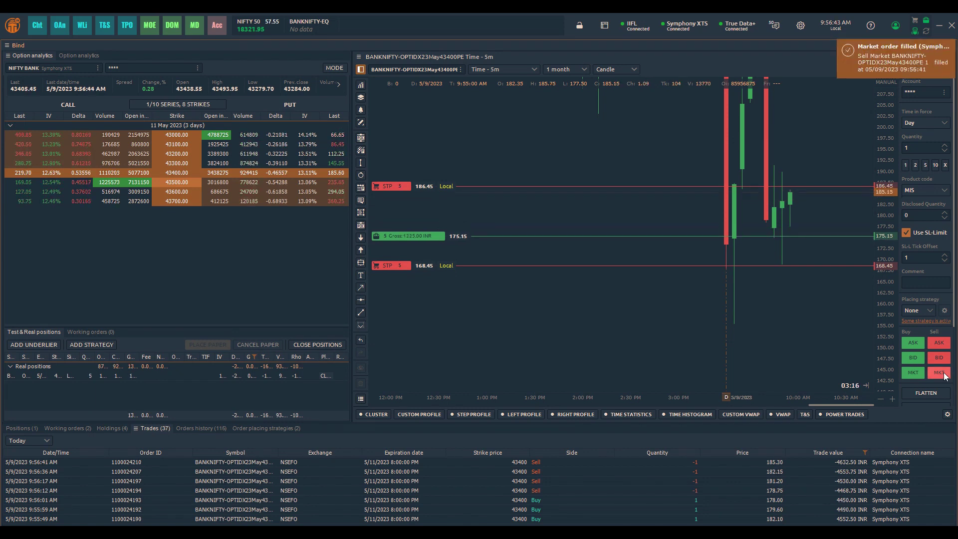
Flatten the remaining 5-lot 43400 PE position at market.
left_click(462, 241)
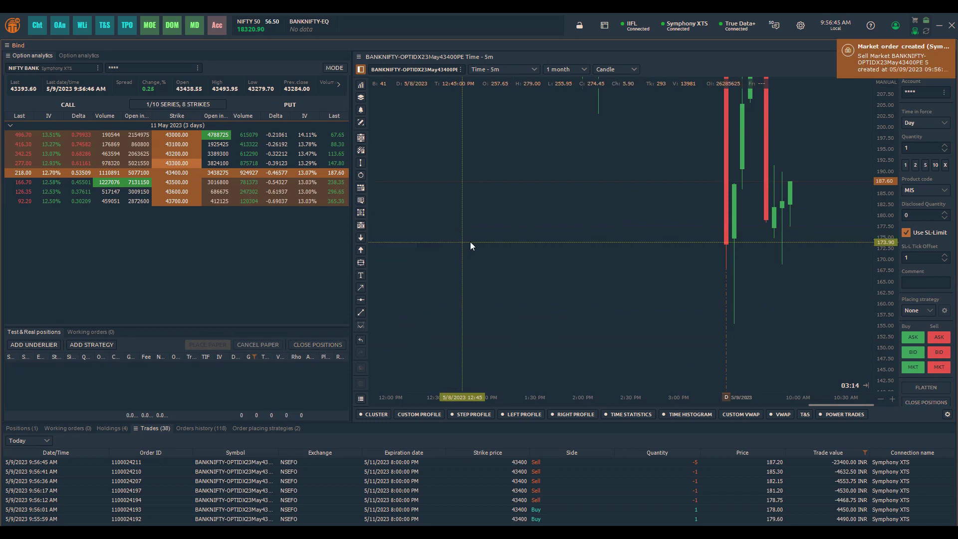